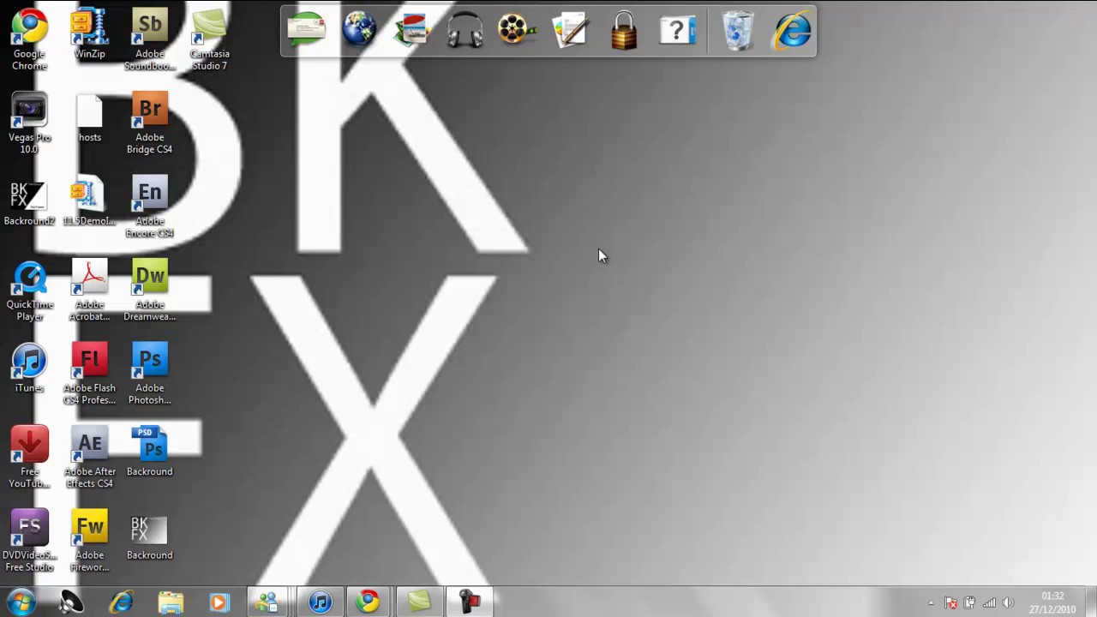
Bring Chrome forward, switch to the other YouTube channel page, and scroll through it
mouse_move(368, 603)
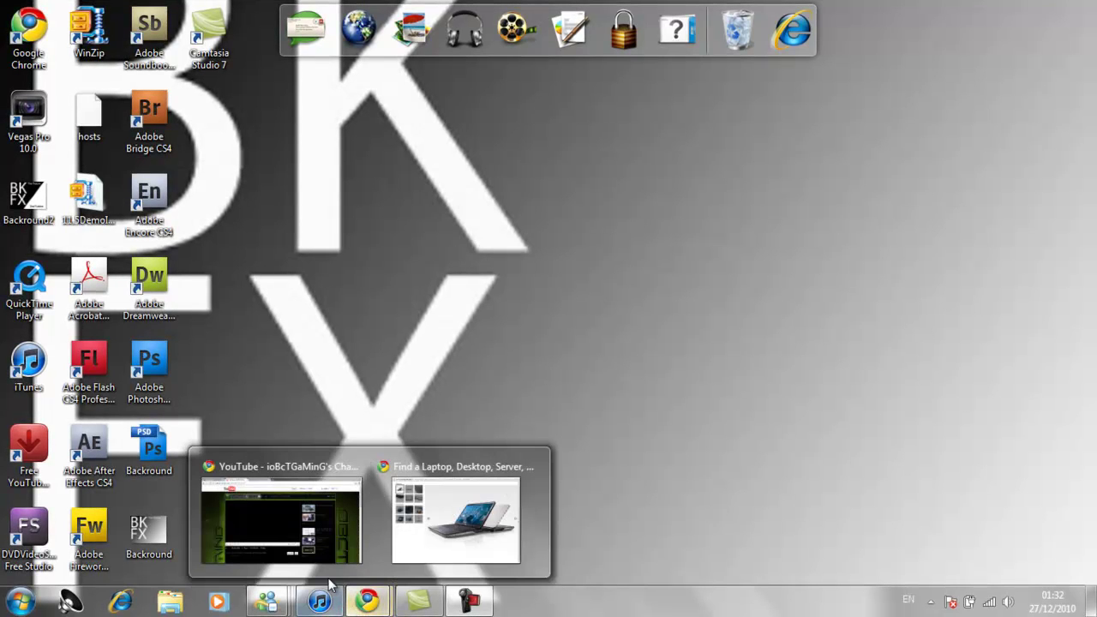
left_click(257, 541)
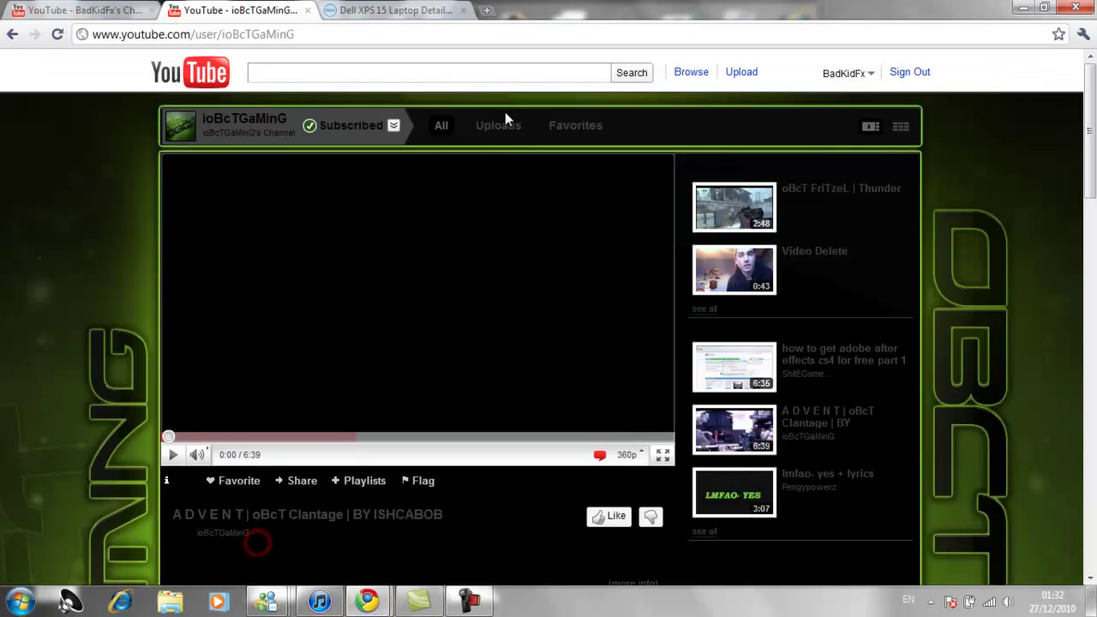
key("ctrl+shift+Tab")
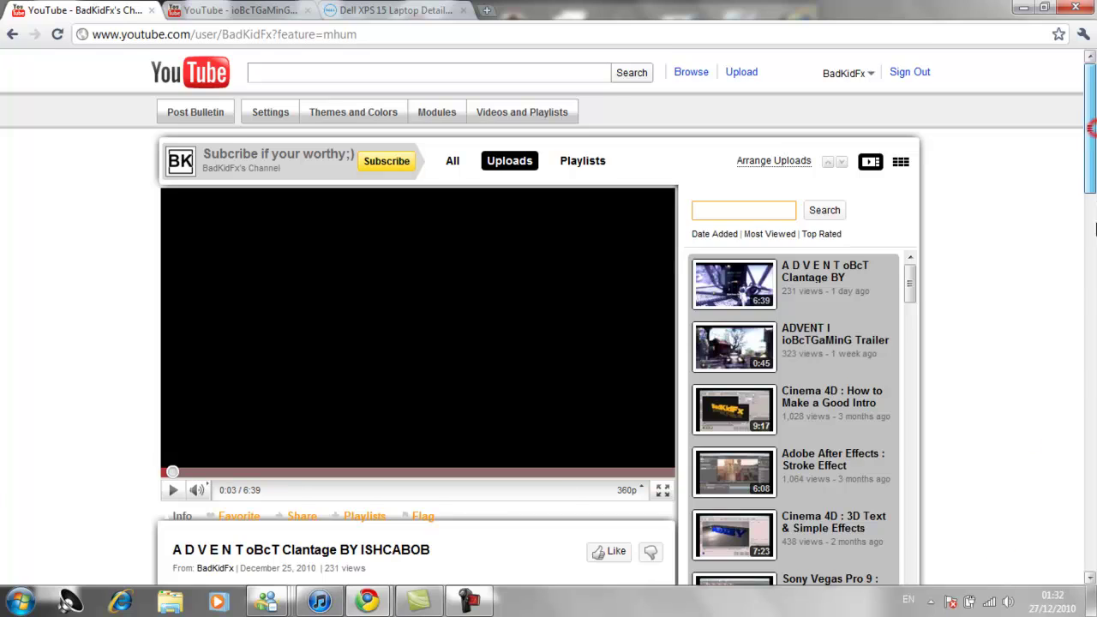
scroll(1096, 230, "down", 5)
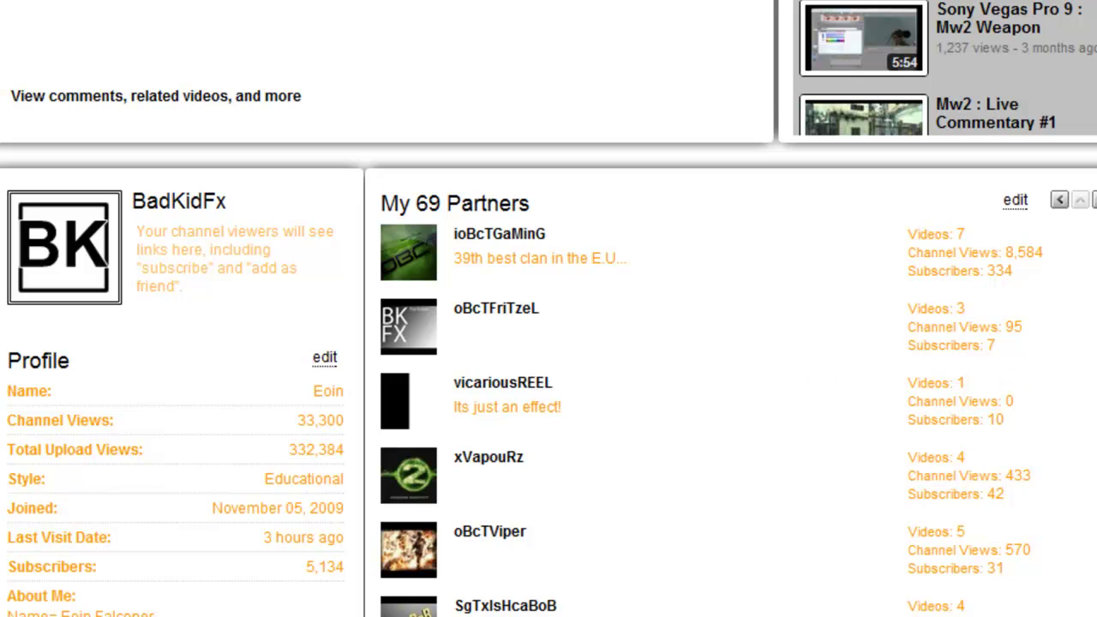
scroll(548, 309, "down", 10)
scroll(549, 308, "up", 15)
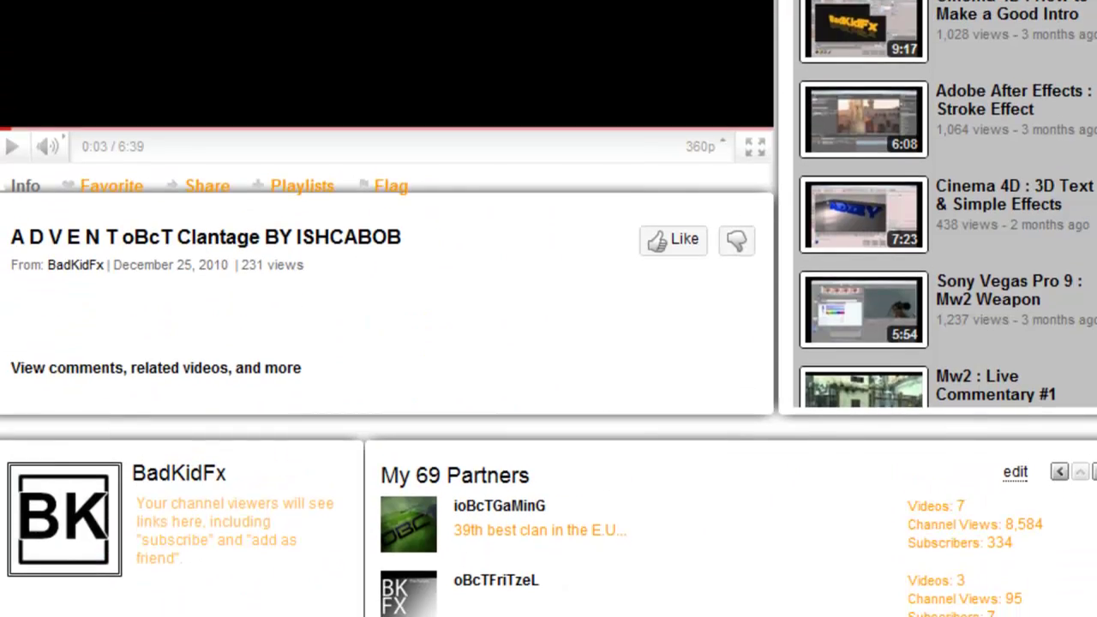
scroll(549, 309, "up", 5)
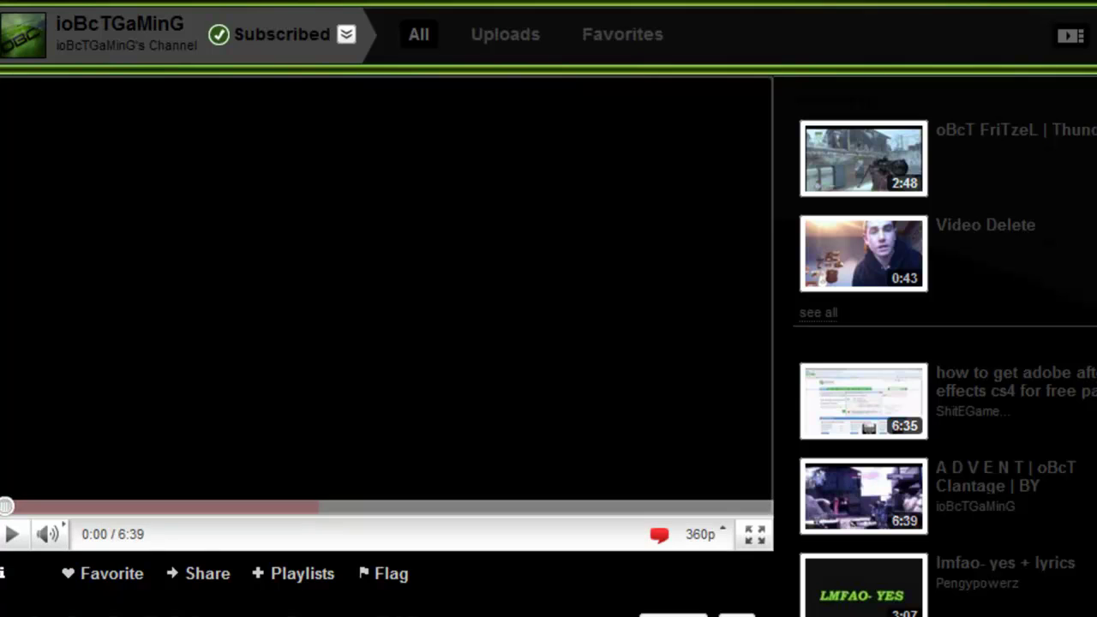
scroll(549, 308, "down", 4)
scroll(548, 309, "down", 9)
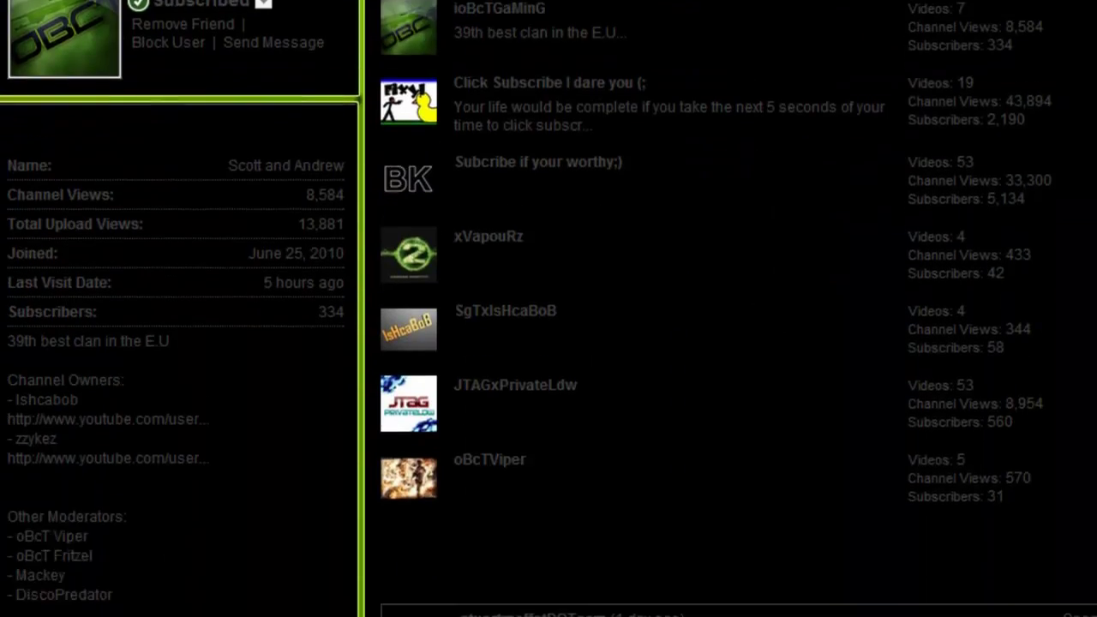
scroll(549, 309, "up", 5)
scroll(548, 308, "up", 9)
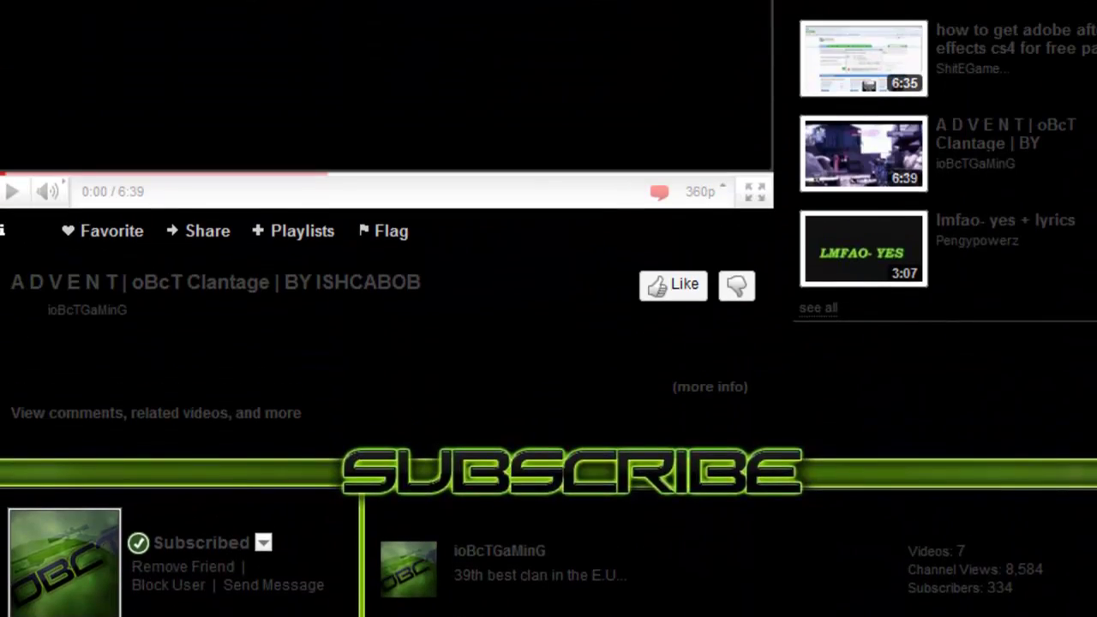
scroll(548, 308, "down", 12)
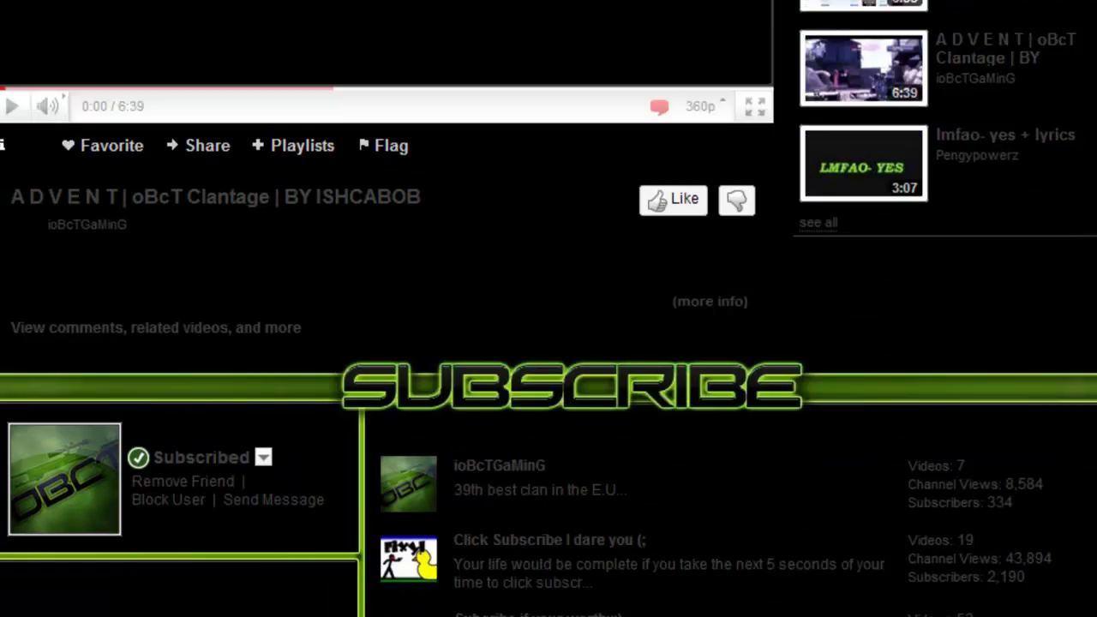
scroll(549, 309, "down", 7)
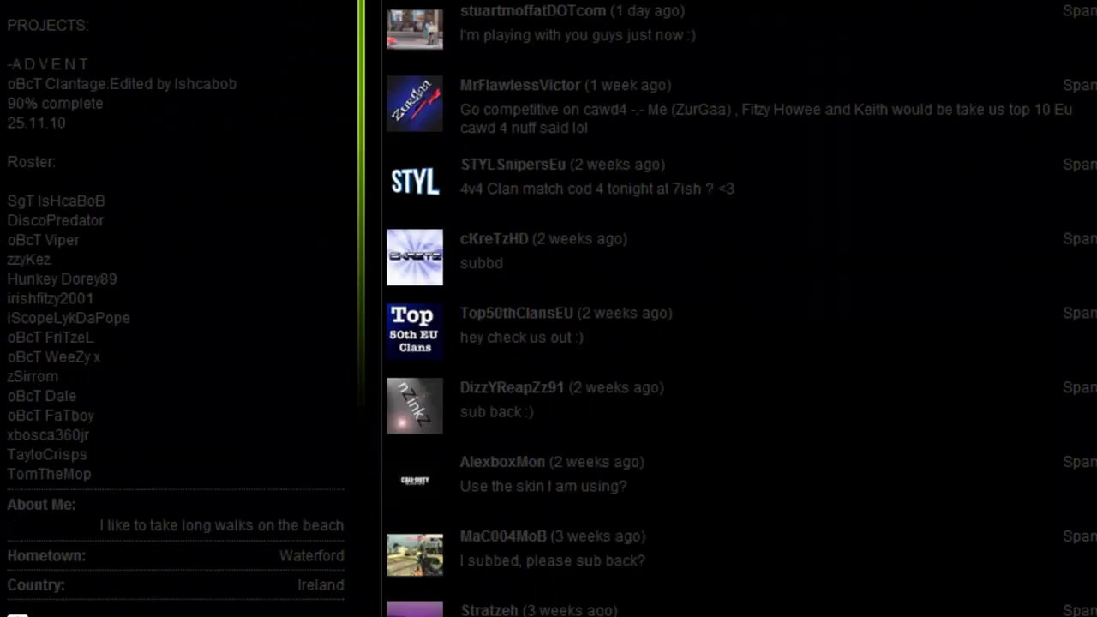
scroll(549, 309, "up", 6)
scroll(549, 308, "up", 12)
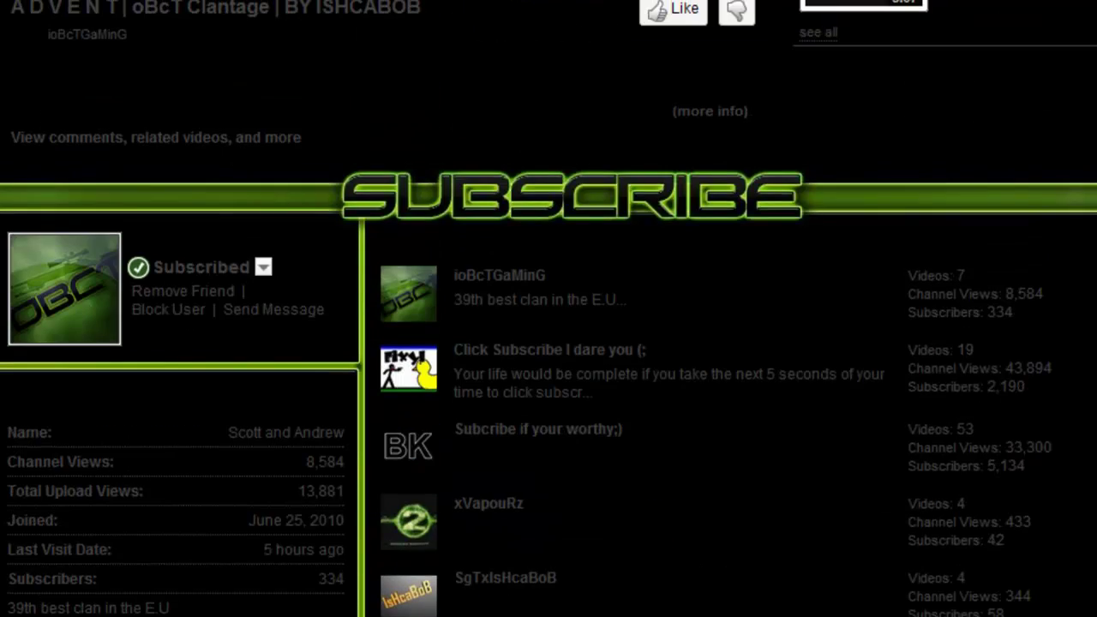
scroll(549, 308, "down", 5)
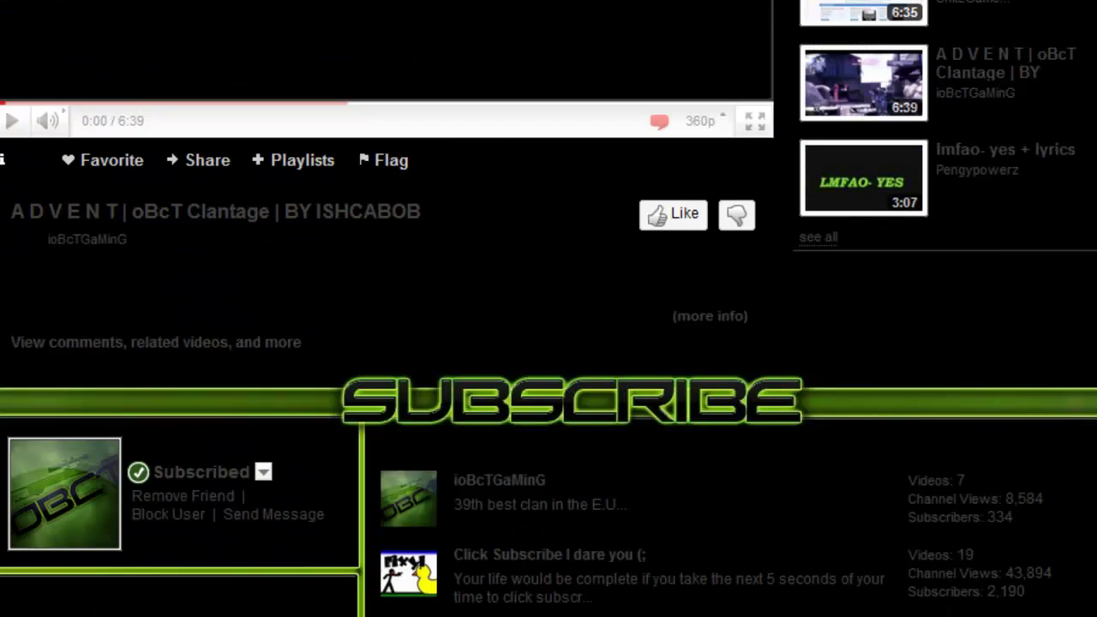
scroll(549, 308, "up", 5)
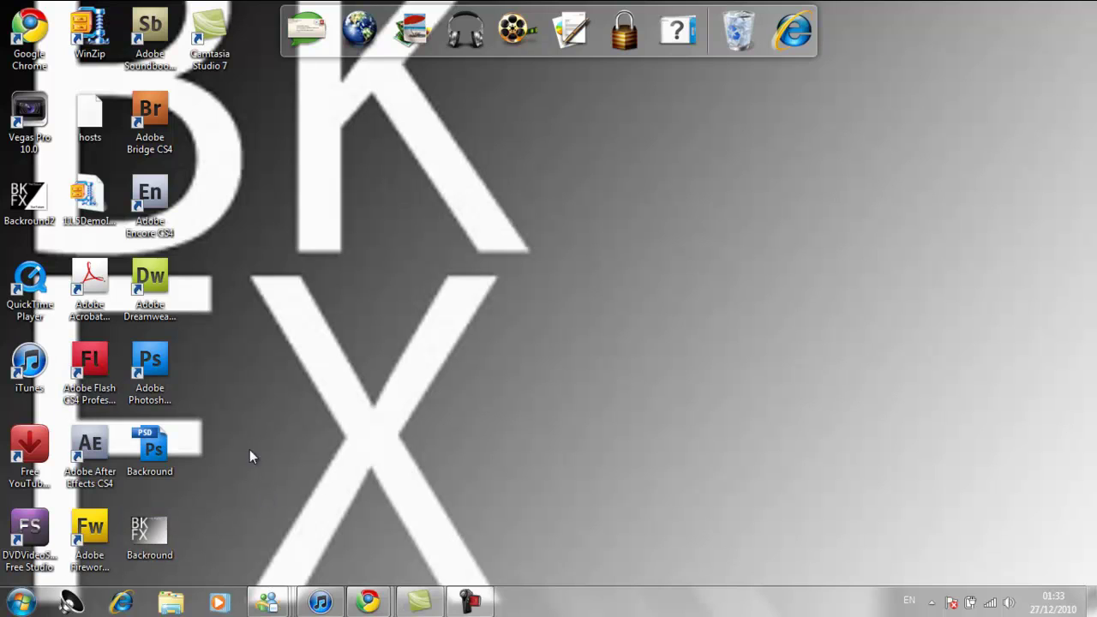
Look in Start > All Programs > Adobe Master Collection CS4, then launch Fireworks CS4 from its desktop shortcut
left_click(20, 603)
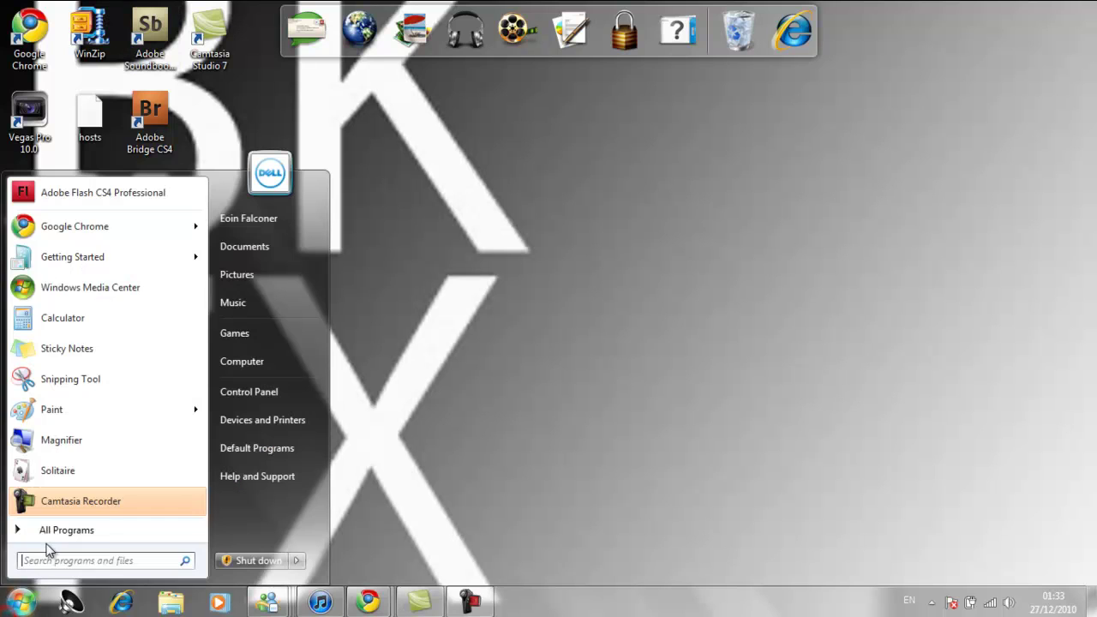
left_click(67, 530)
left_click(154, 233)
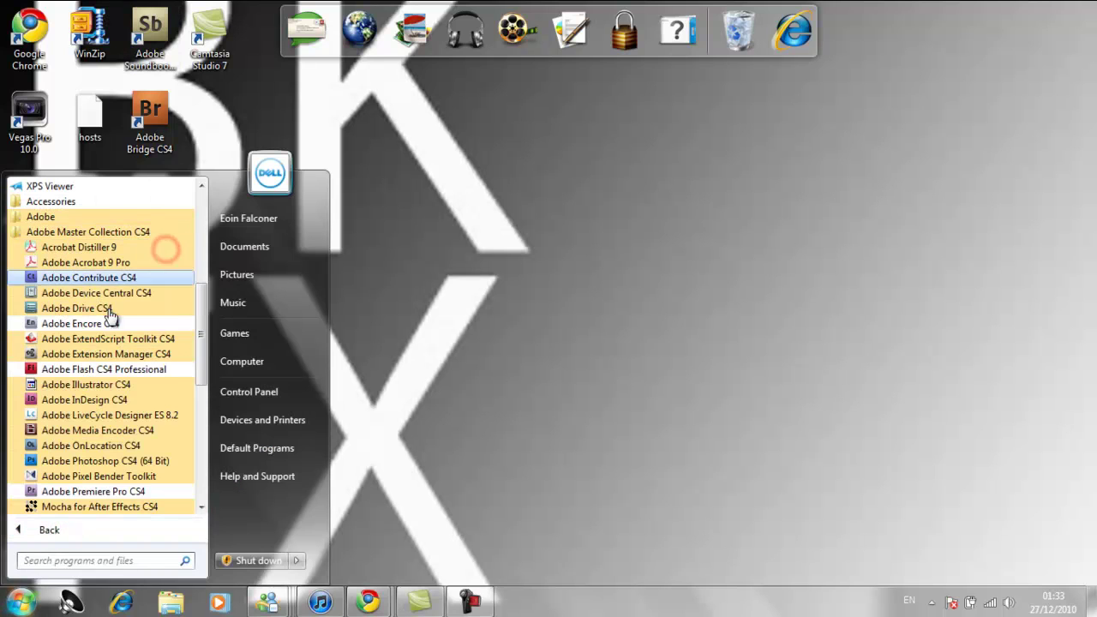
left_click(439, 288)
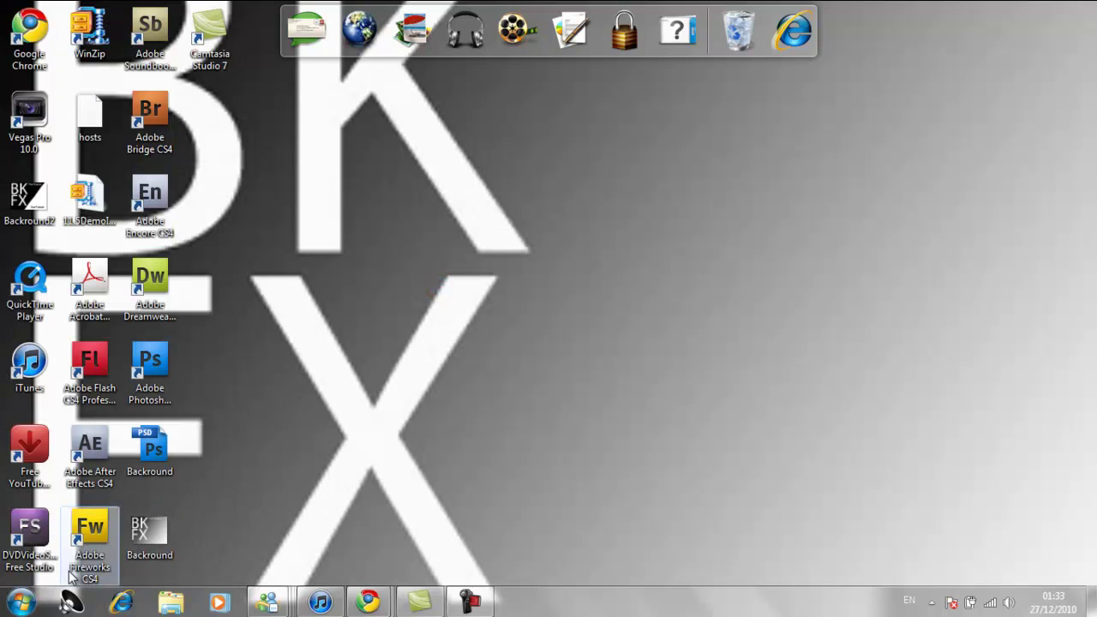
double_click(86, 545)
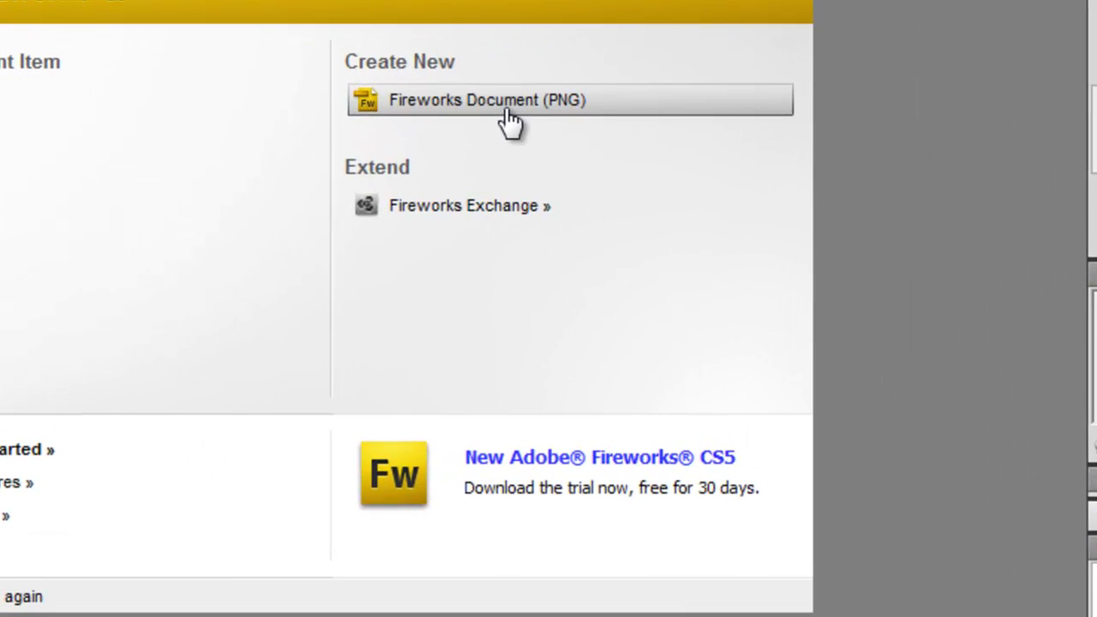
Create a Fireworks Document (PNG) with width 1500 and height 250 on a white canvas
left_click(509, 120)
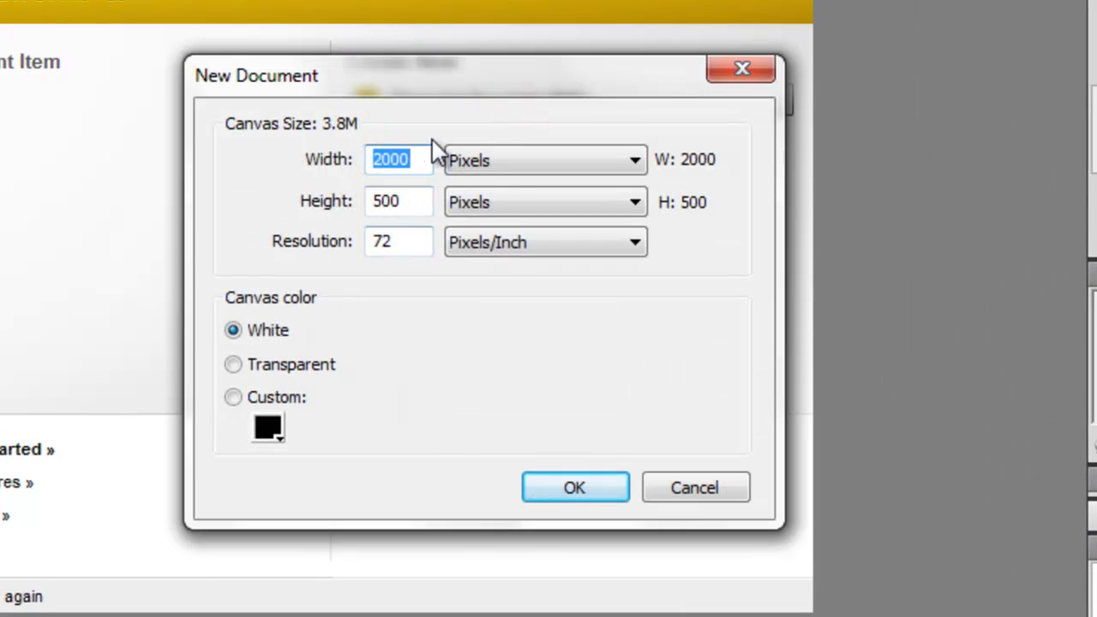
key("BackSpace")
type("1")
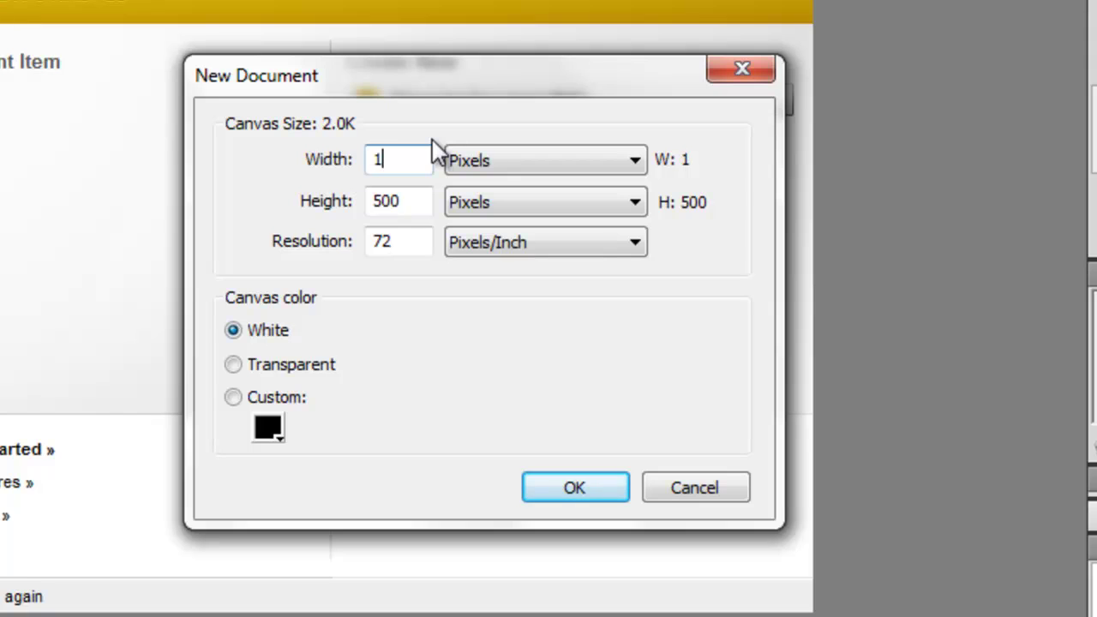
type("500")
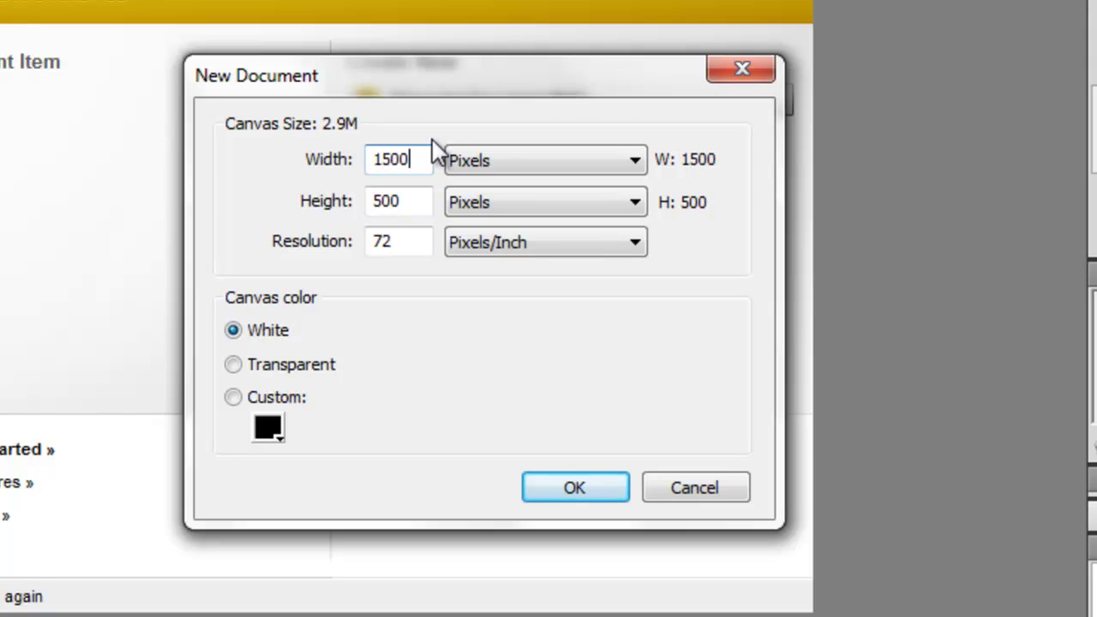
left_click(412, 203)
key("BackSpace")
key("BackSpace")
key("BackSpace")
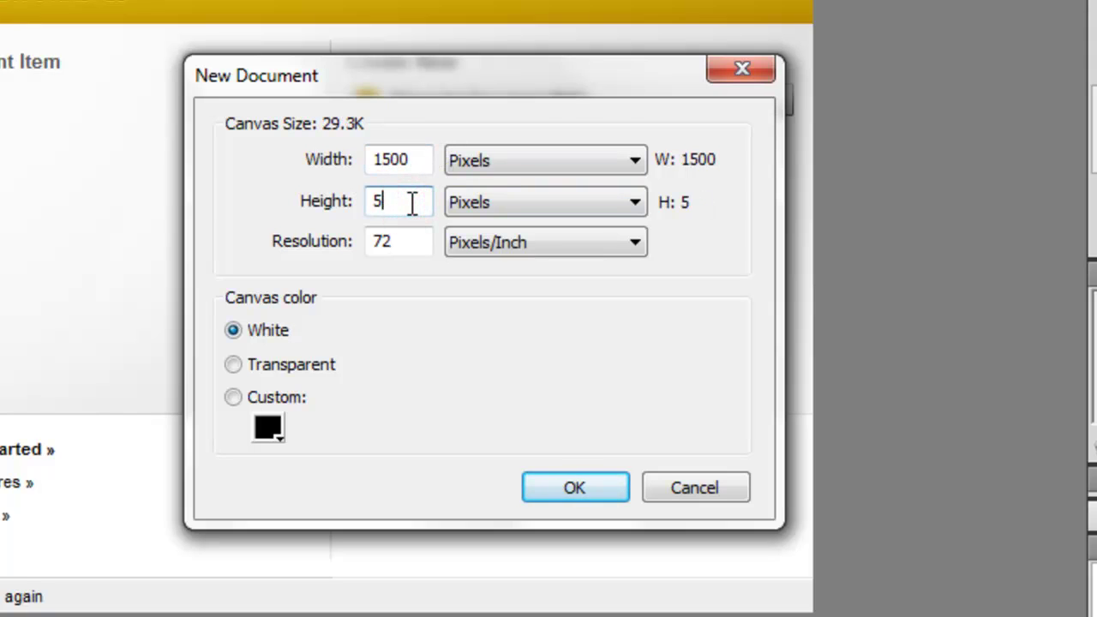
type("200")
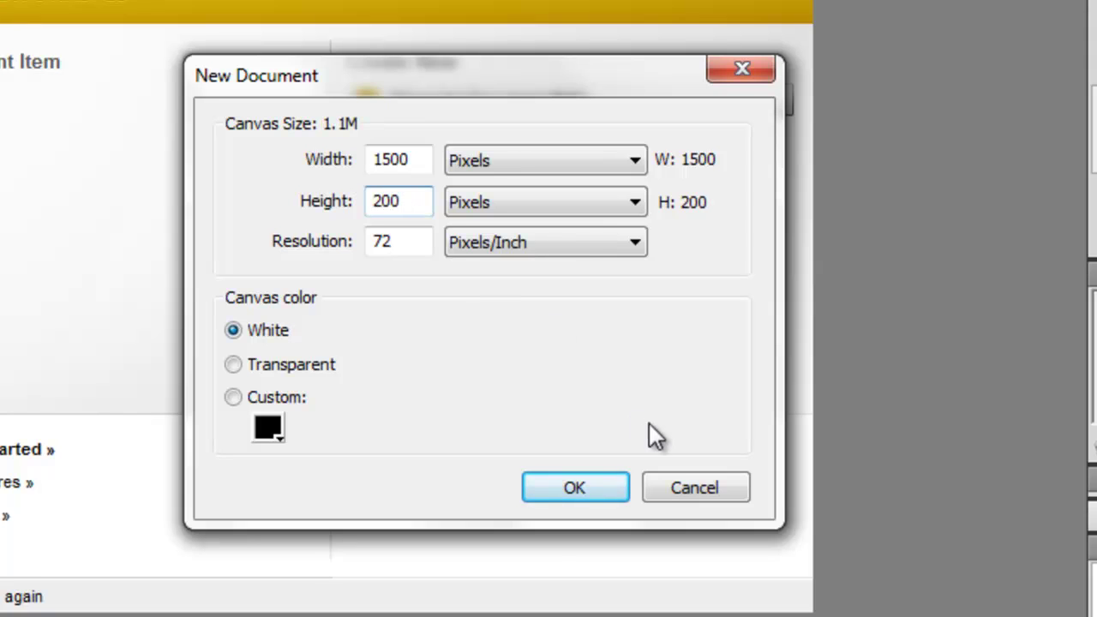
key("BackSpace")
key("BackSpace")
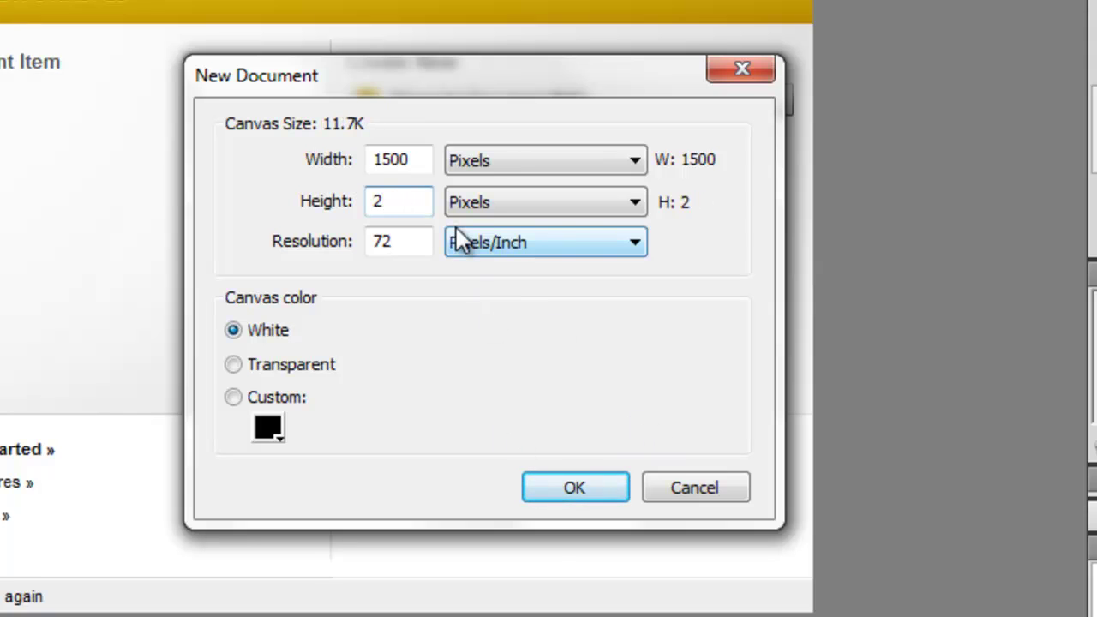
type("50")
left_click(547, 482)
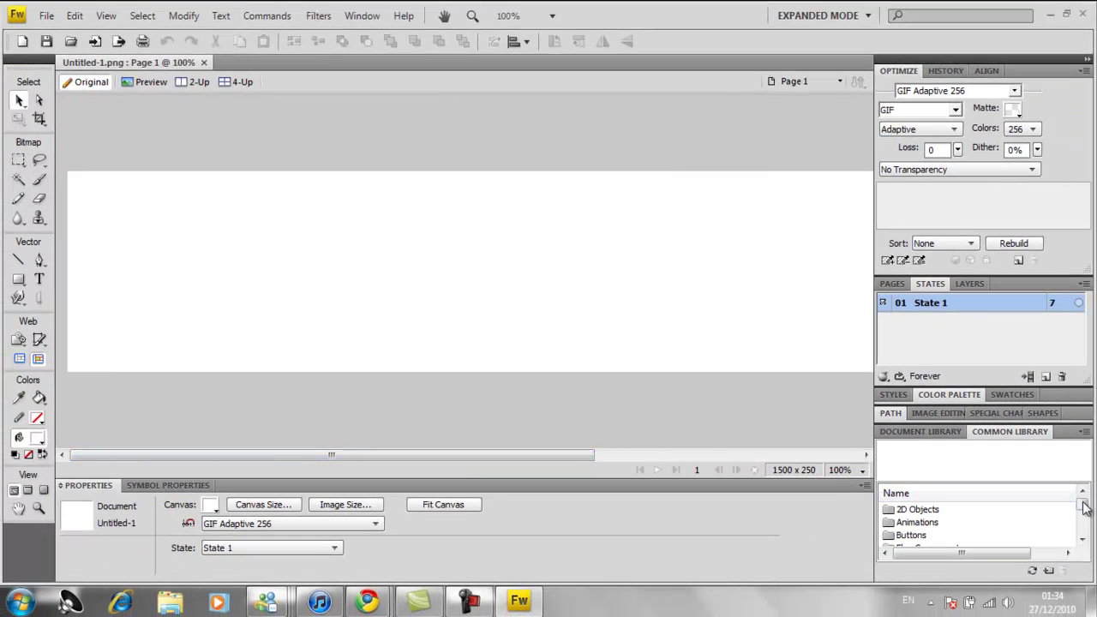
Drag Menu_Bar_04 from the Common Library's Buttons > Menu Bars onto the canvas
left_click_drag(1085, 502, 1085, 515)
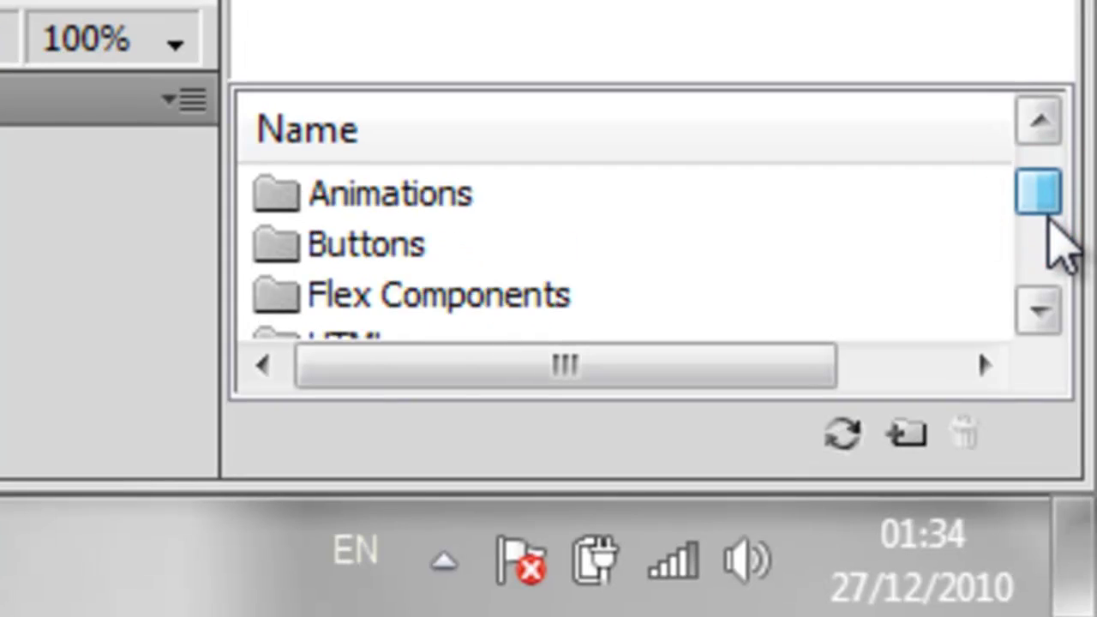
mouse_move(1047, 219)
left_mouse_down()
mouse_move(1048, 238)
mouse_move(1038, 236)
left_mouse_up()
left_click(336, 292)
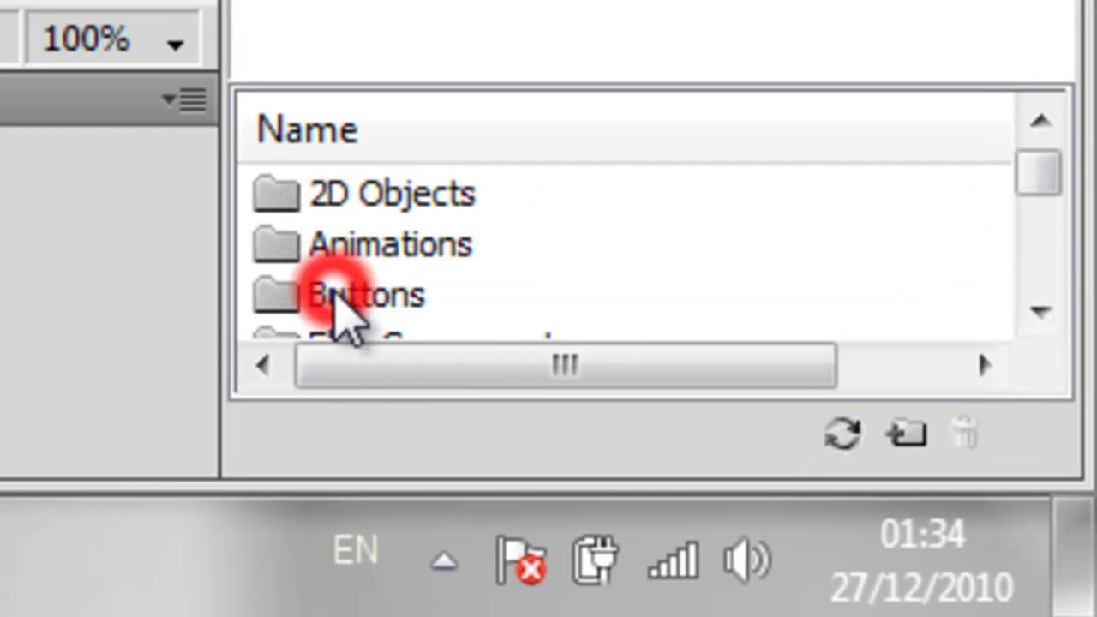
left_click_drag(1041, 161, 1048, 206)
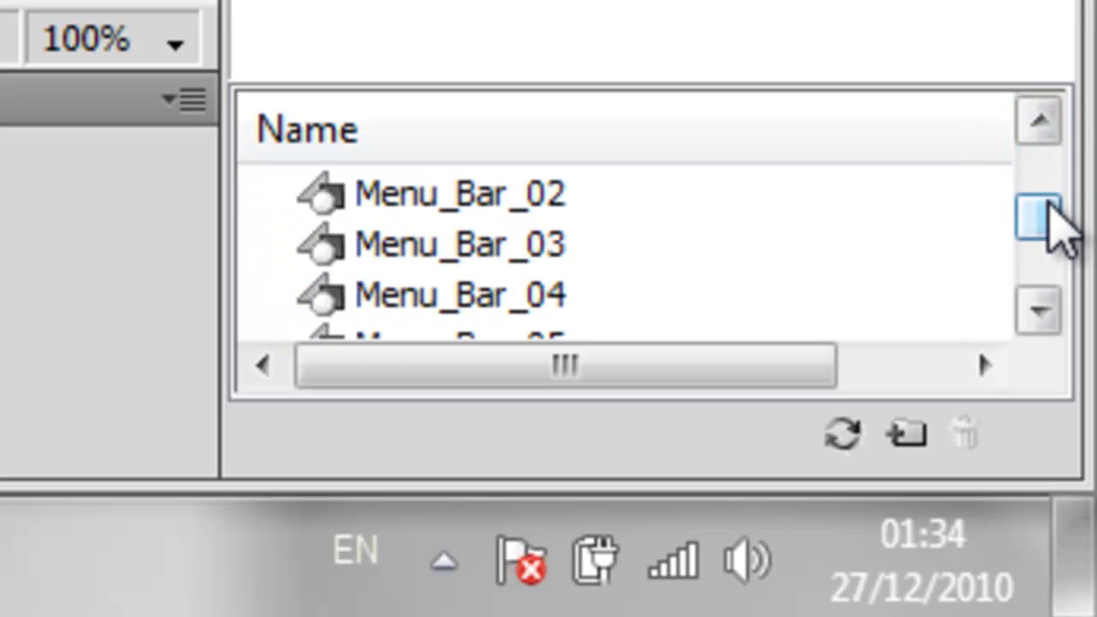
left_click(411, 300)
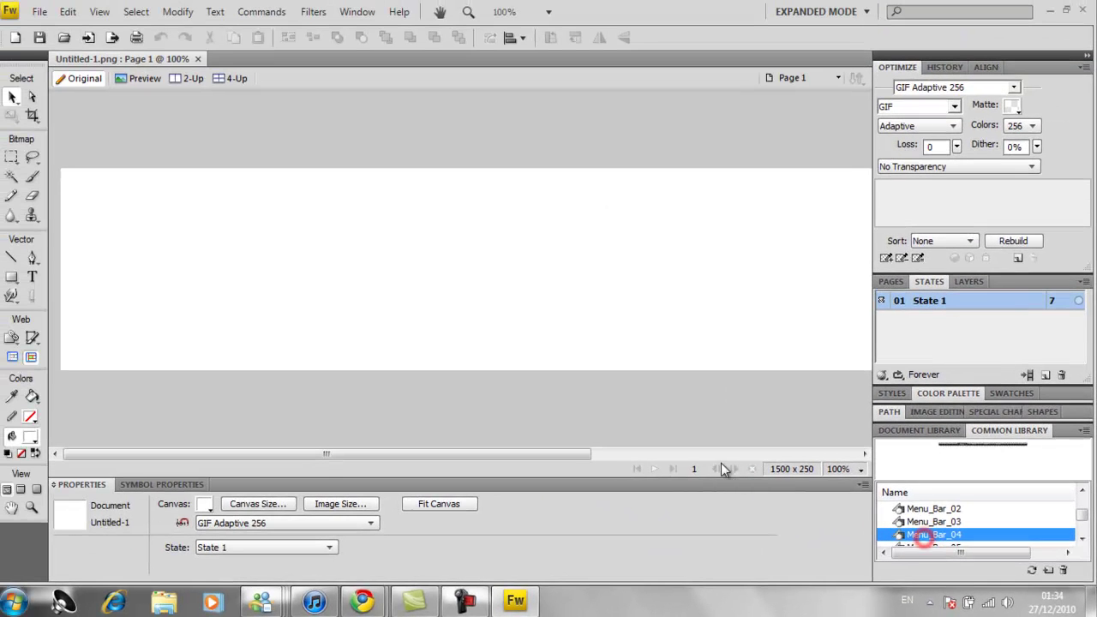
left_click_drag(721, 469, 88, 267)
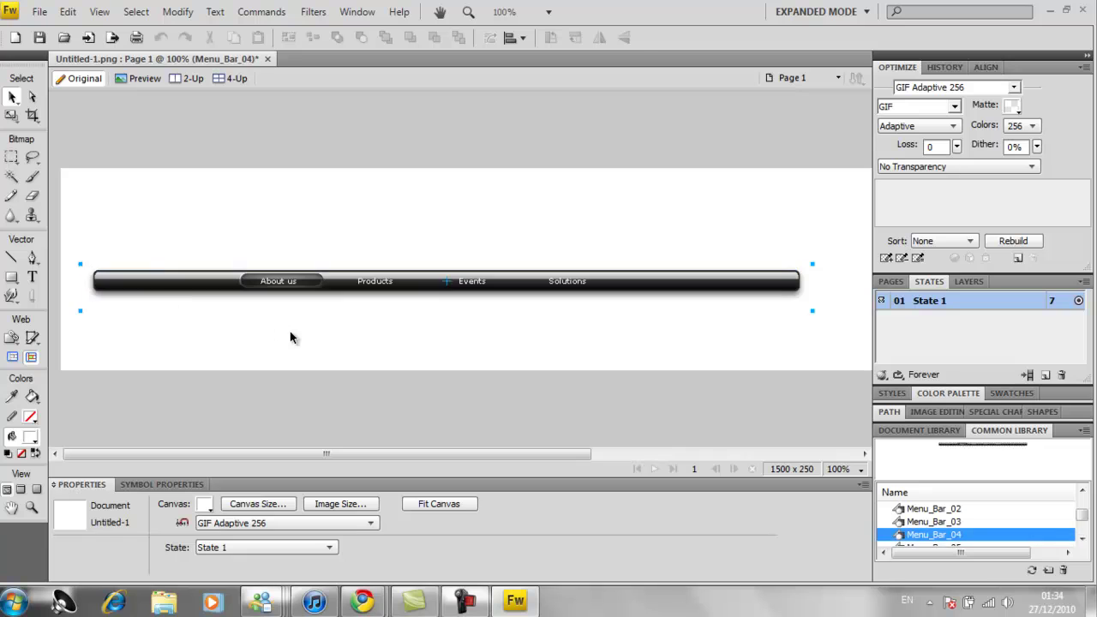
Open the Menu_Bar_04 symbol for editing
left_click(293, 335)
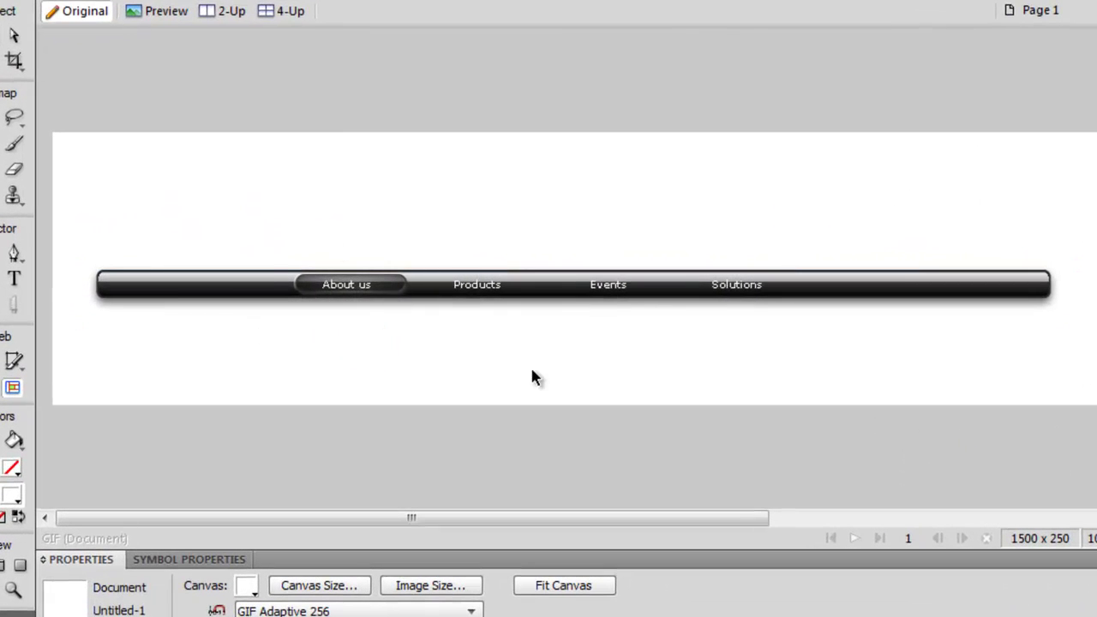
left_click(379, 302)
double_click(392, 291)
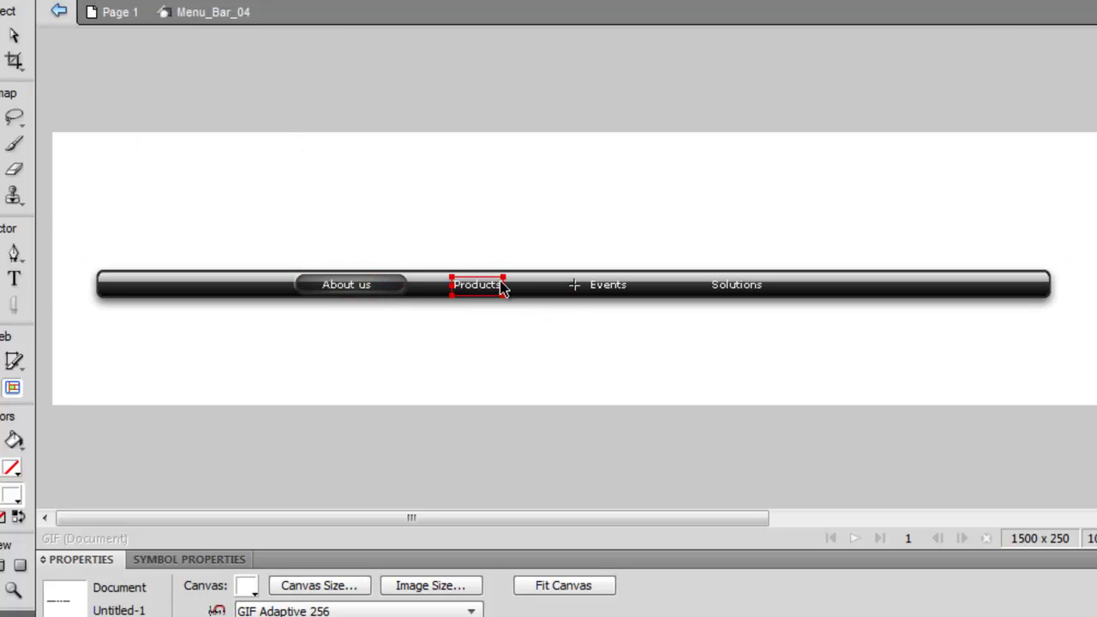
Cut the rounded shape behind About us using the right-click Edit > Cut
left_click(398, 291)
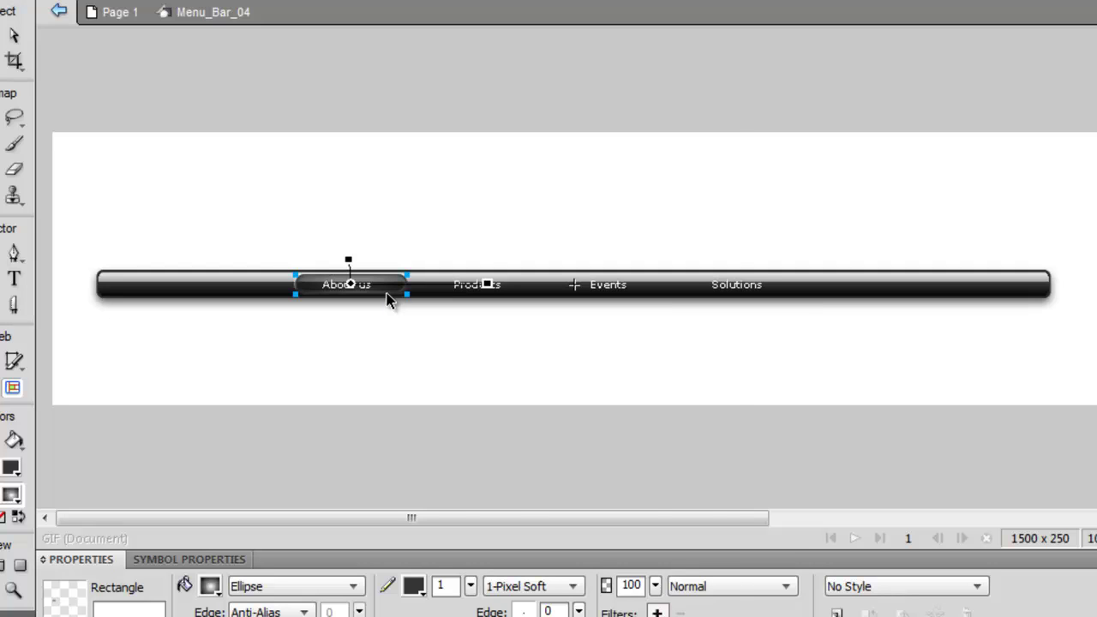
right_click(387, 298)
mouse_move(485, 86)
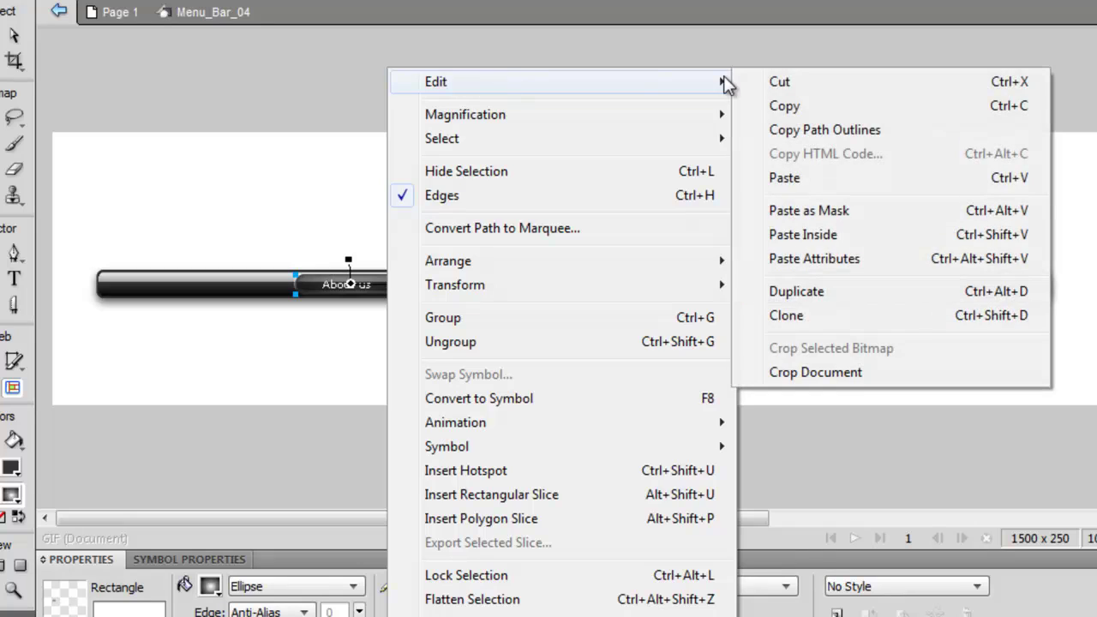
left_click(775, 82)
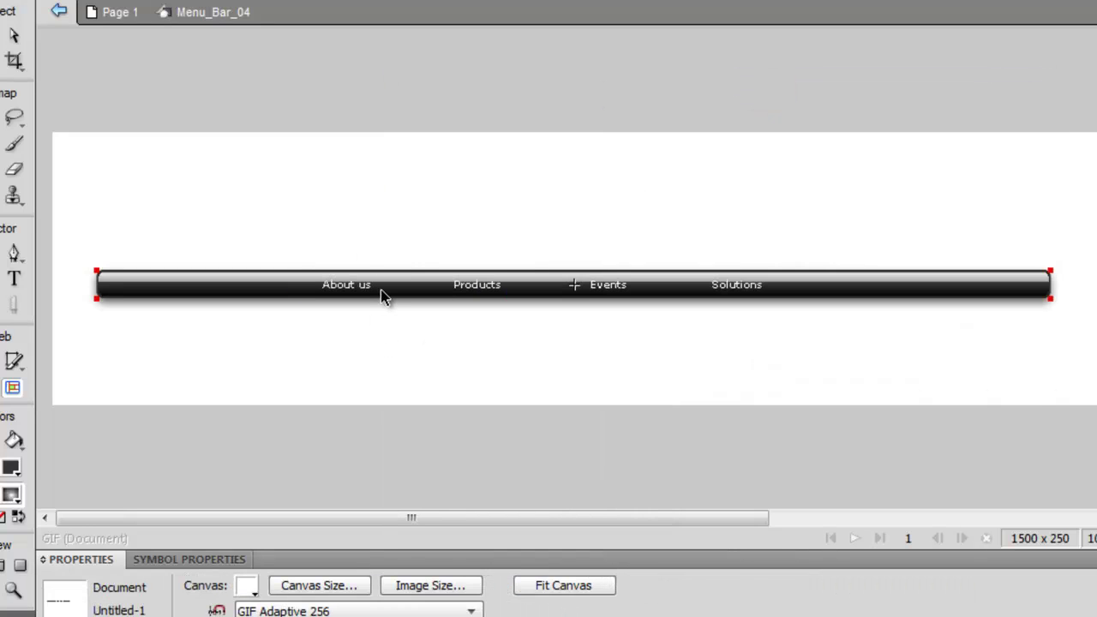
Paste the shape back and place copies of it behind Products, Events and Solutions
key("ctrl+v")
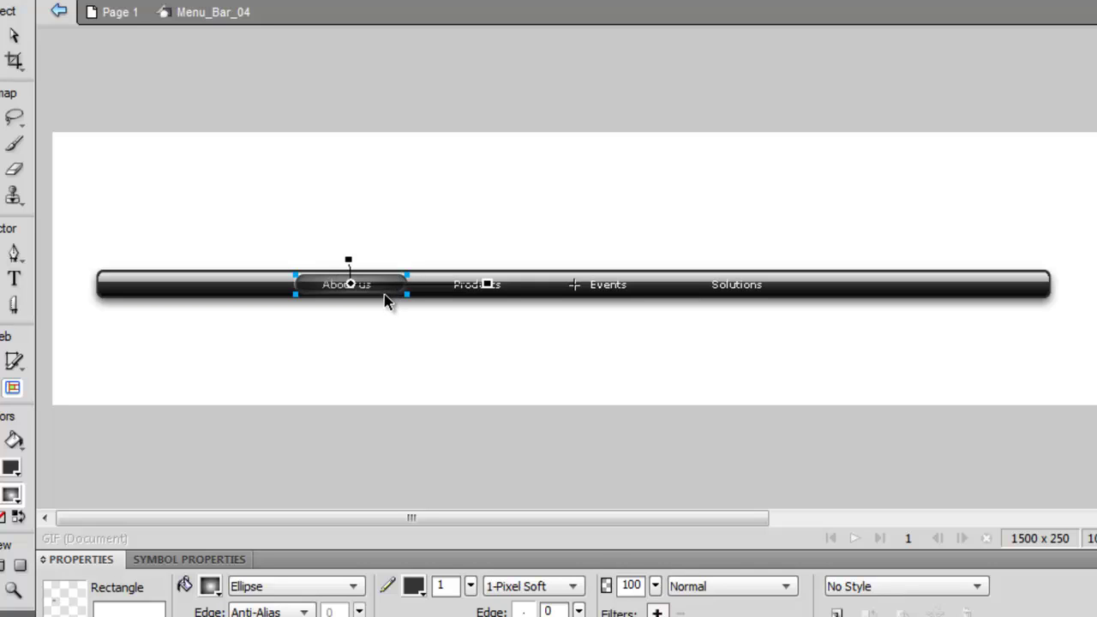
key("ctrl+v")
left_click_drag(383, 298, 524, 292)
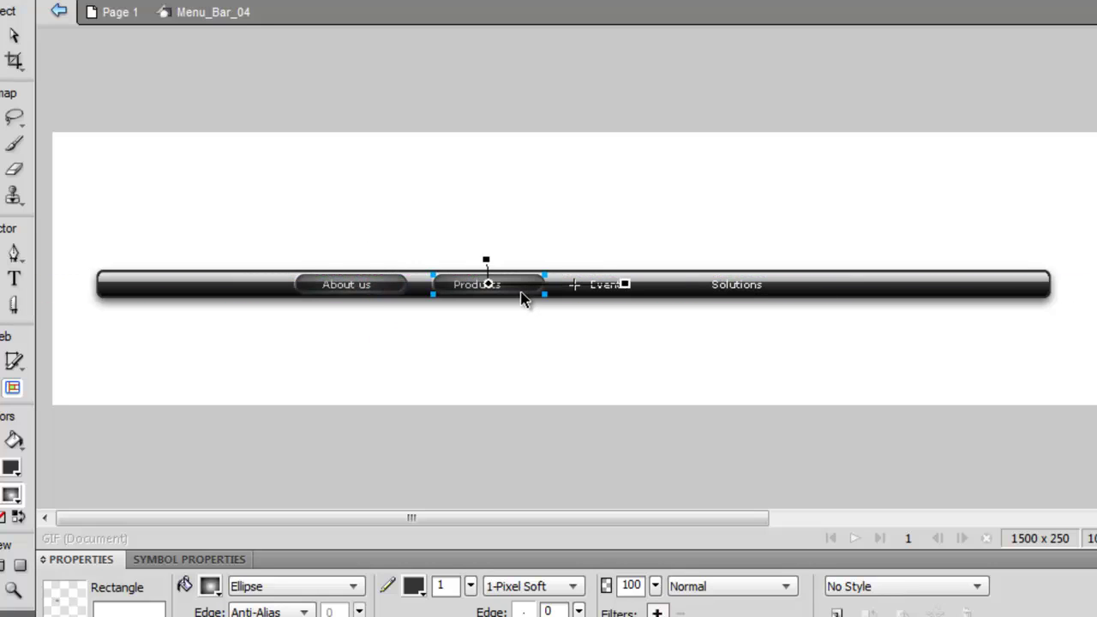
left_click(380, 294)
left_click_drag(380, 299, 646, 300)
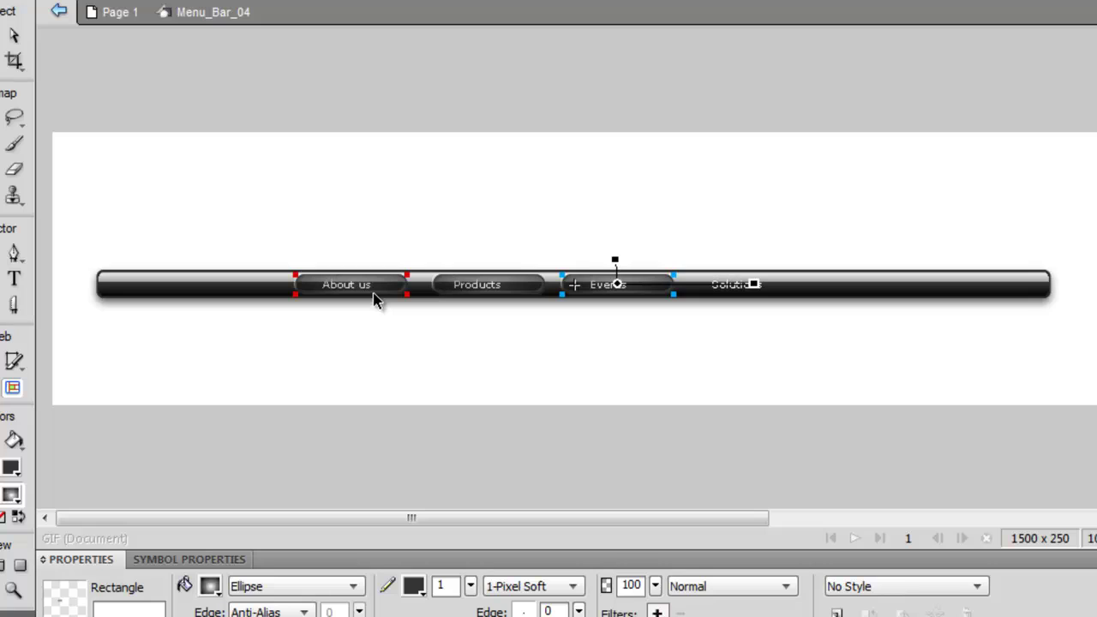
left_click_drag(375, 298, 775, 299)
Check the placed shapes by selecting the About us, Products and Solutions shapes in turn
left_click(674, 387)
left_click(373, 296)
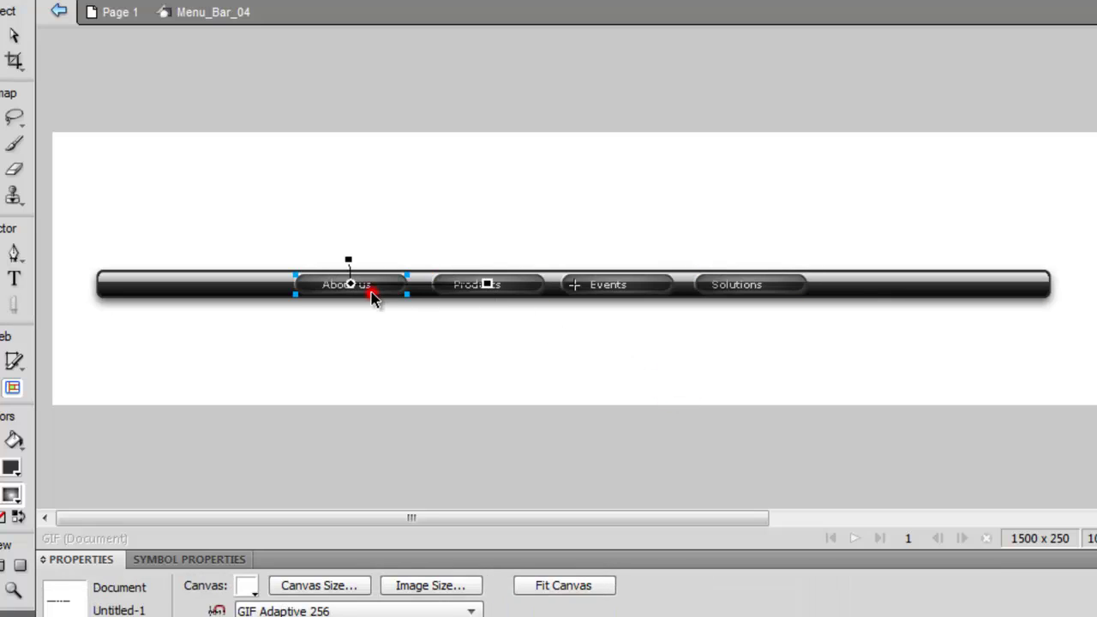
left_click(433, 290, "shift")
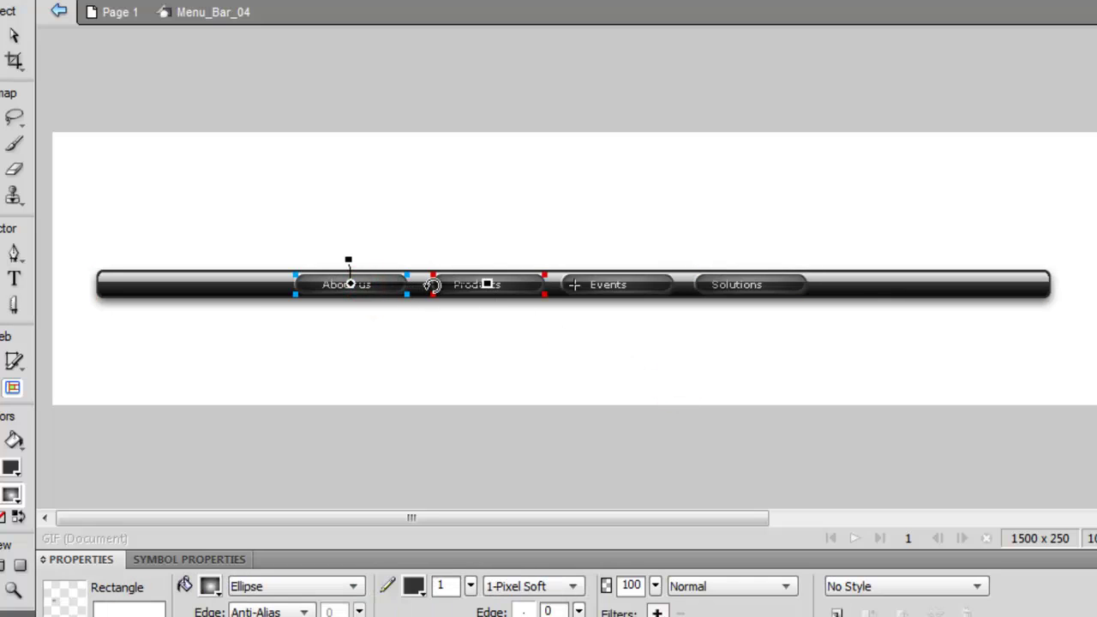
left_click(504, 295)
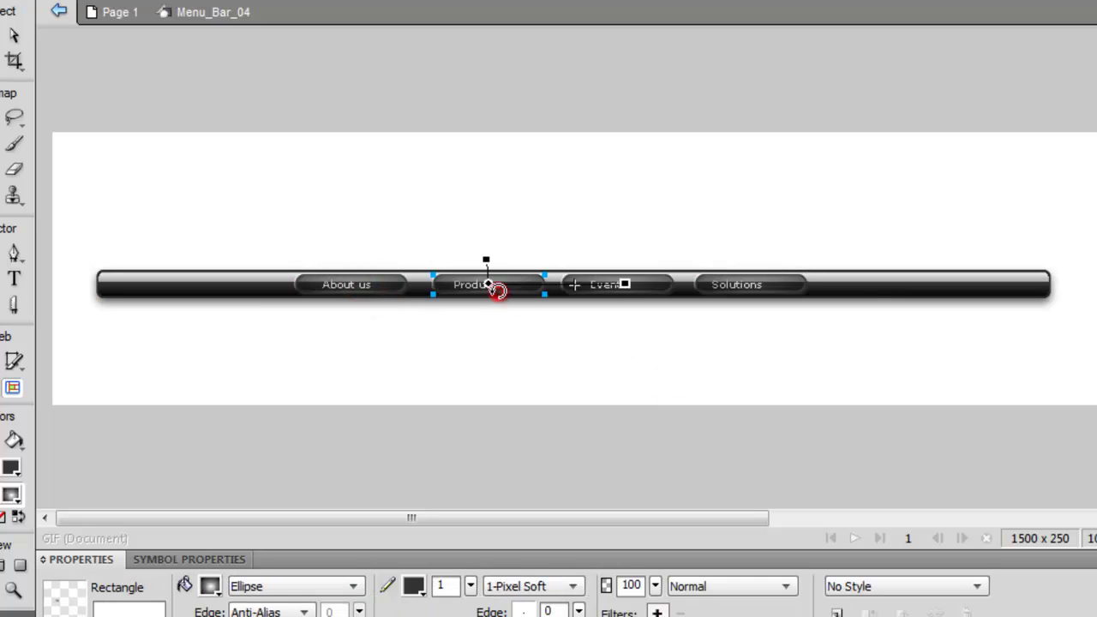
left_click(735, 292)
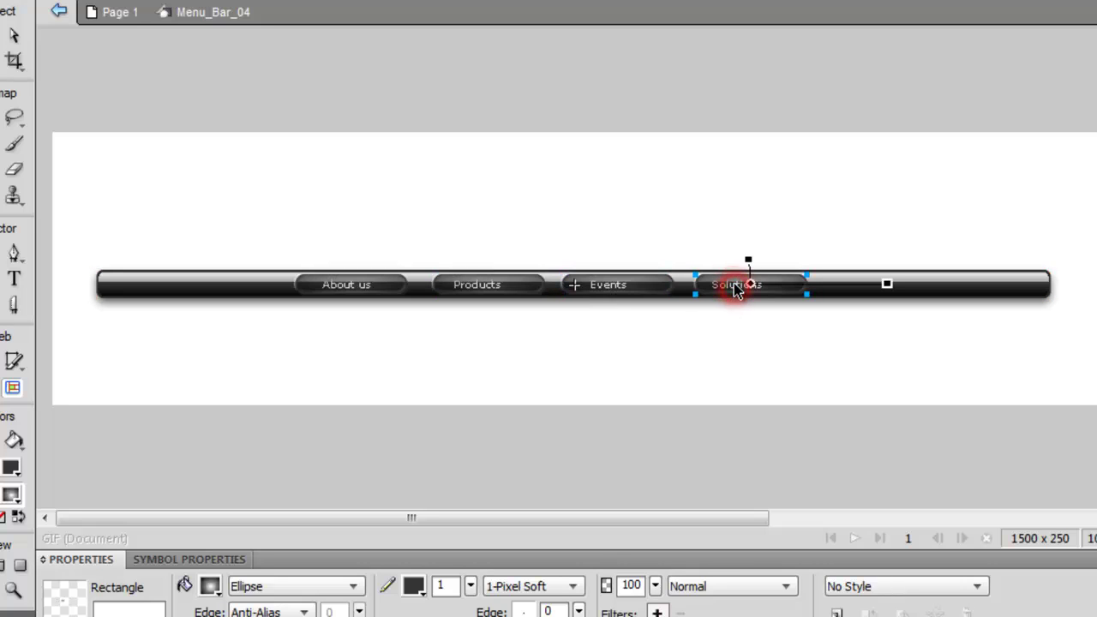
Replace the About us label with Gaming and set its font size to 16
left_click(14, 279)
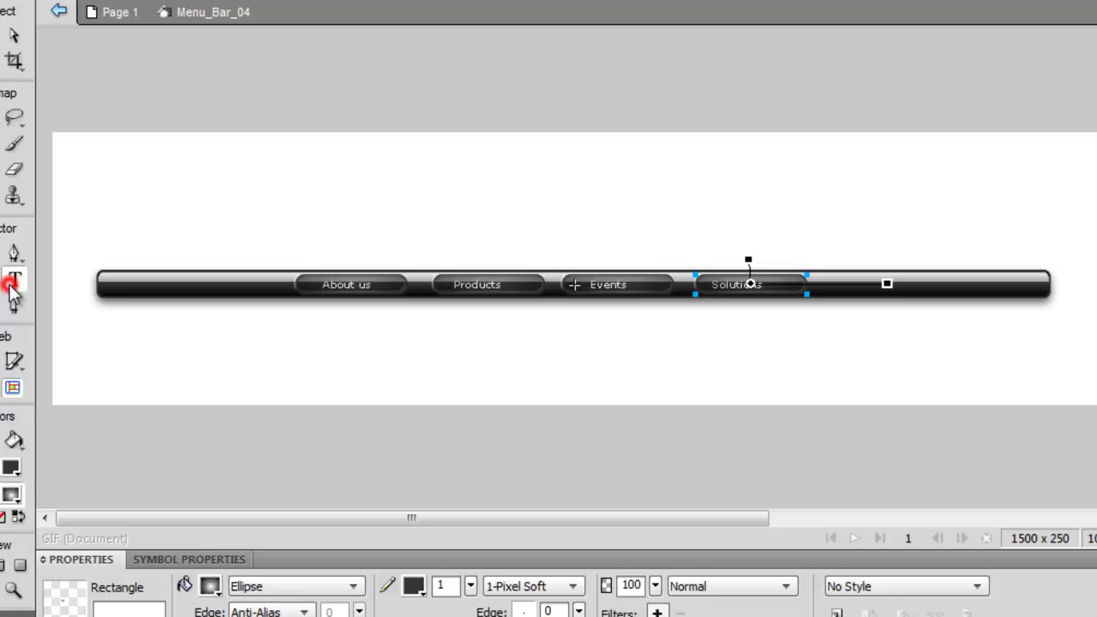
left_click(373, 285)
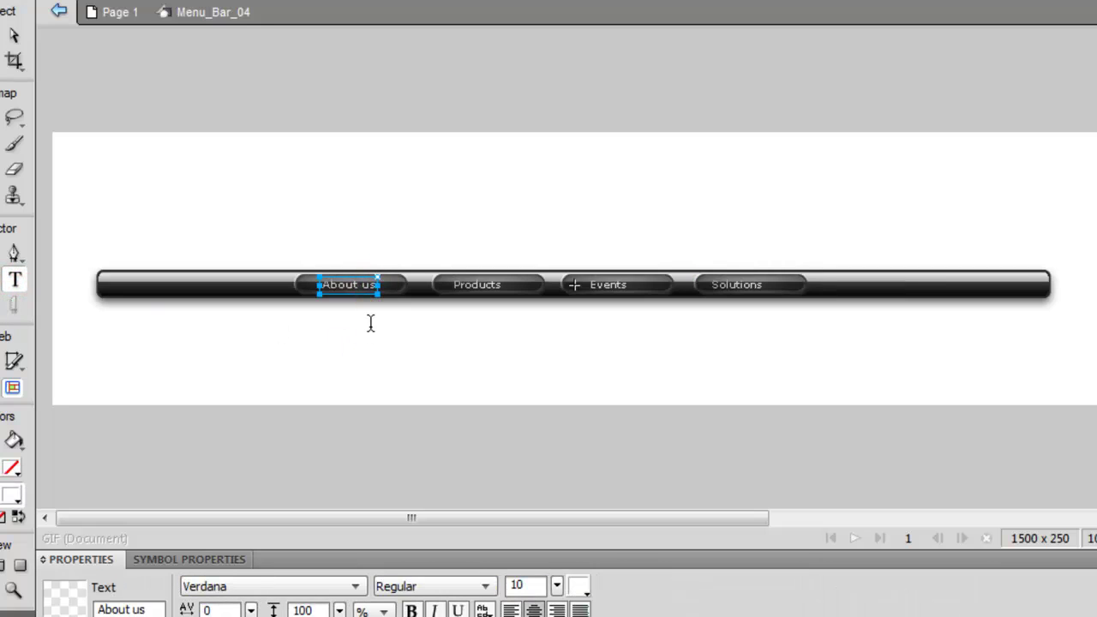
key("BackSpace")
key("BackSpace")
key("BackSpace")
key("BackSpace")
key("BackSpace")
key("BackSpace")
key("BackSpace")
key("BackSpace")
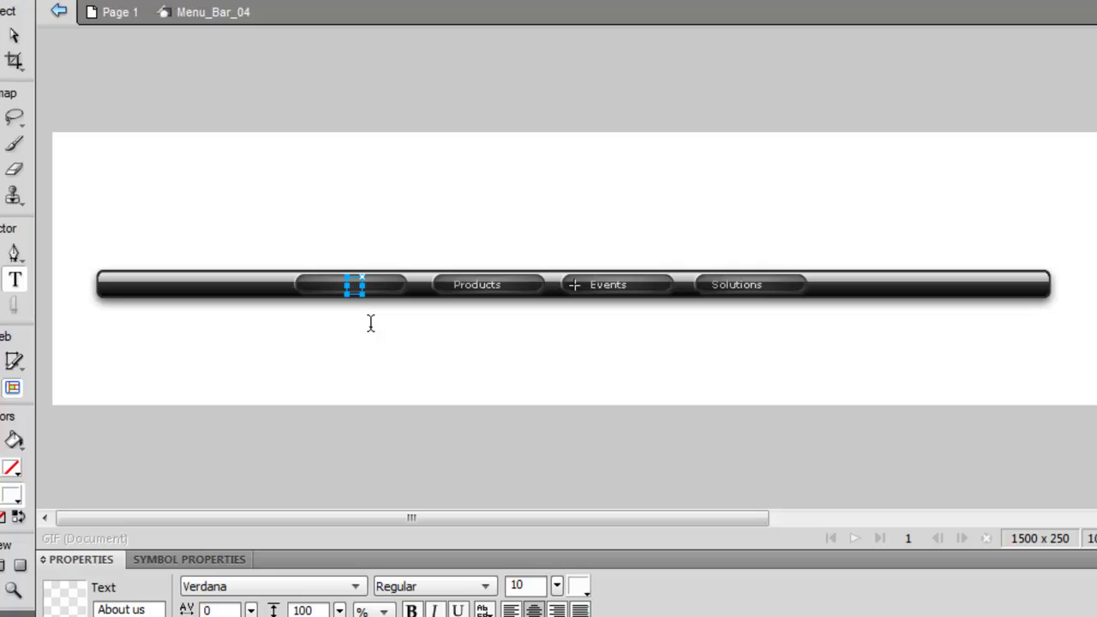
type("Gaming")
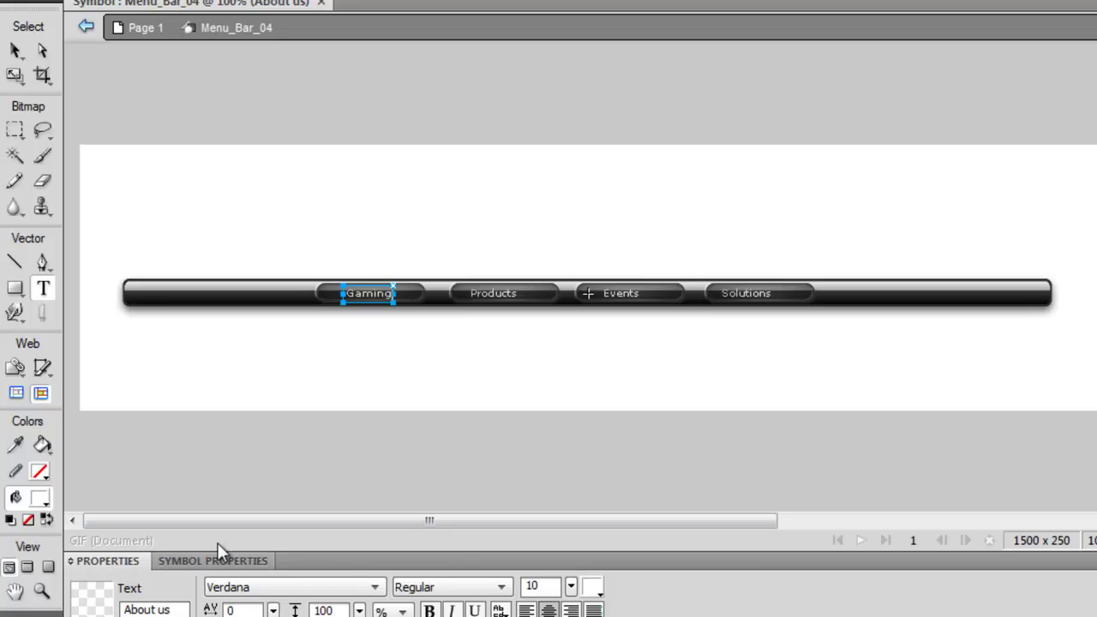
double_click(545, 590)
type("1")
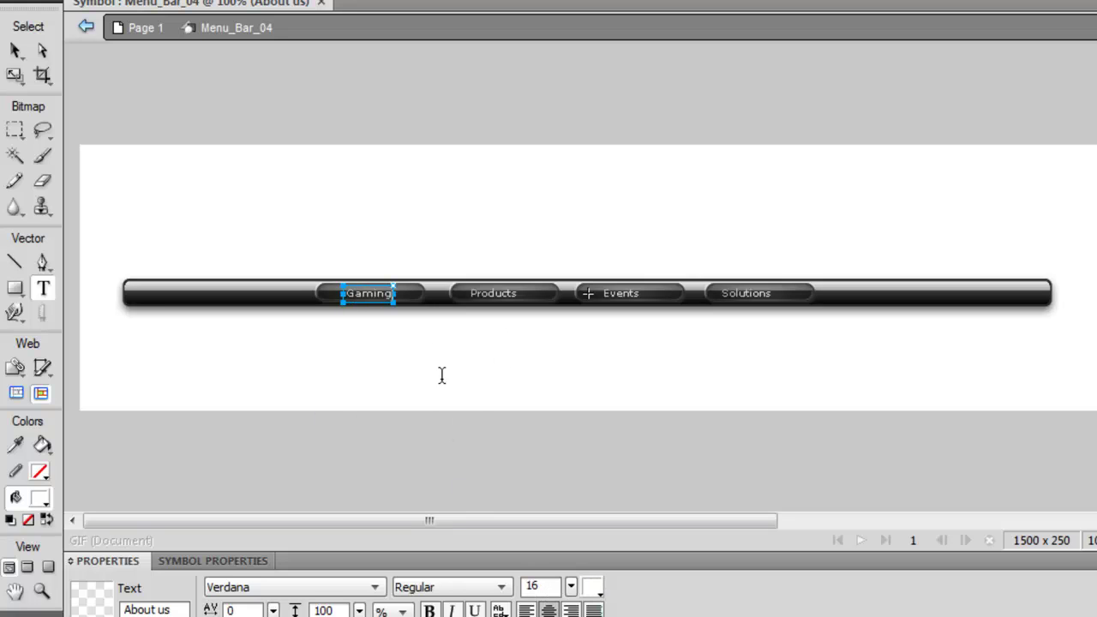
left_click(558, 590)
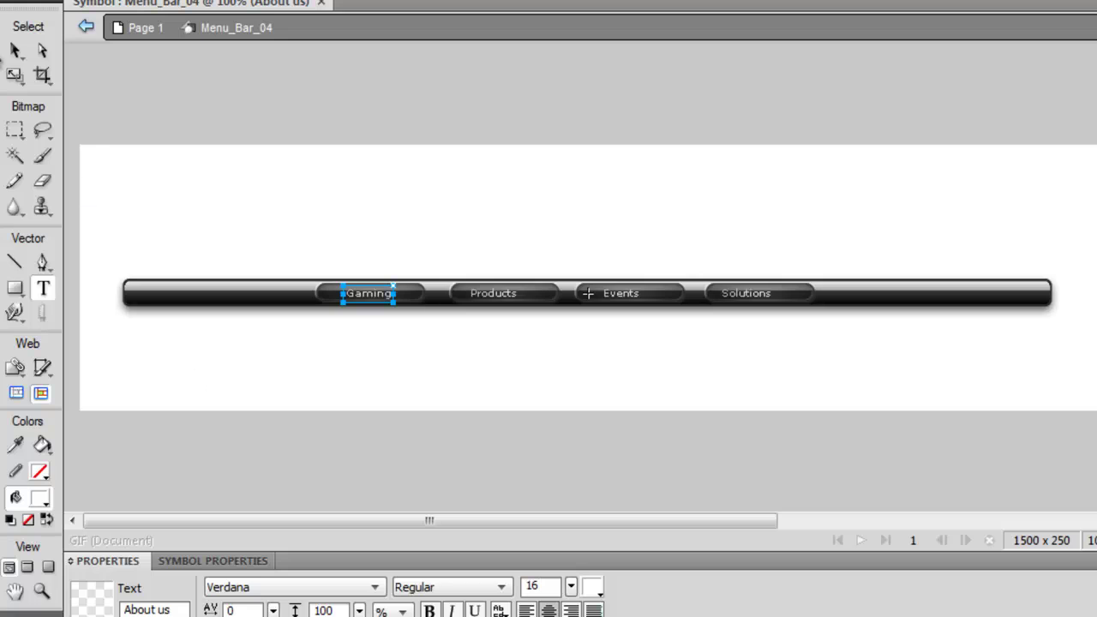
Add State 2 and copy the whole Menu_Bar_04 selection from State 1 into it
left_click(16, 51)
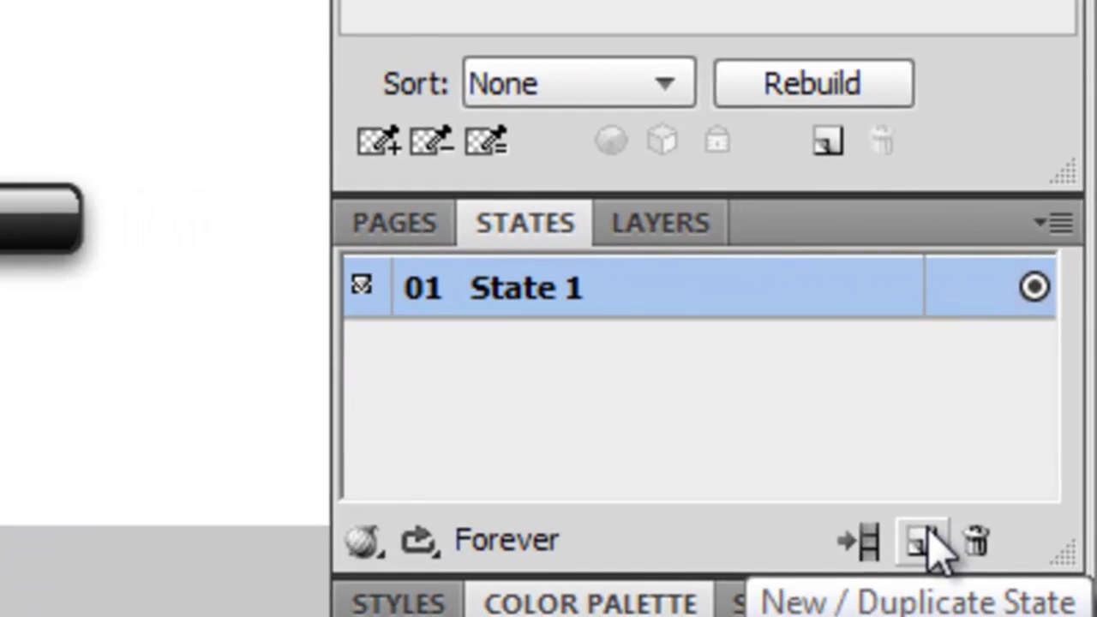
left_click(984, 454)
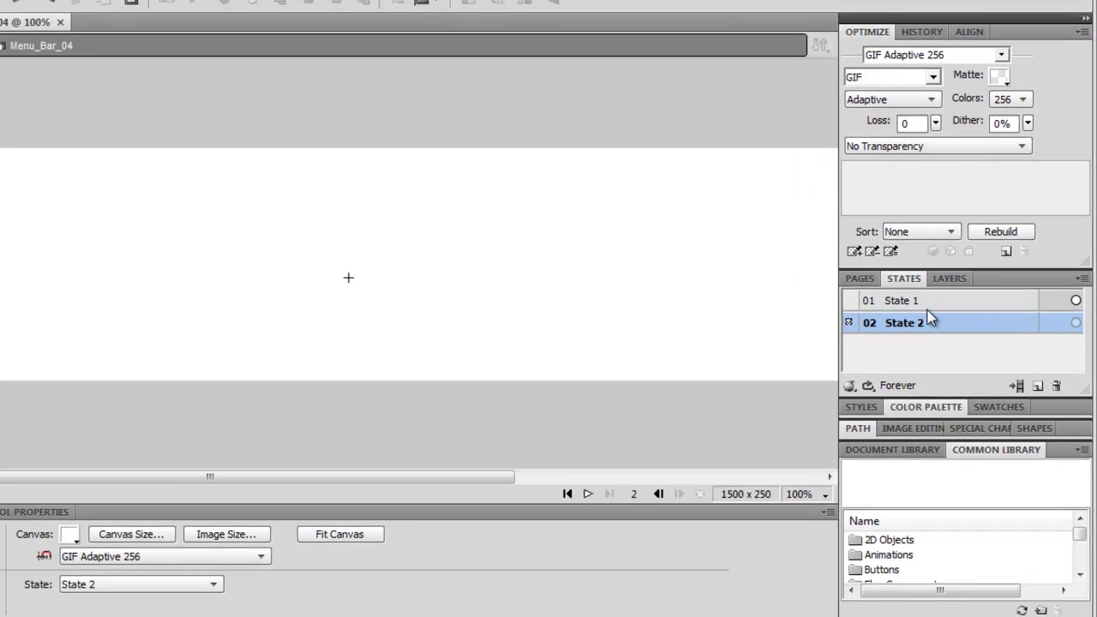
left_click(926, 300)
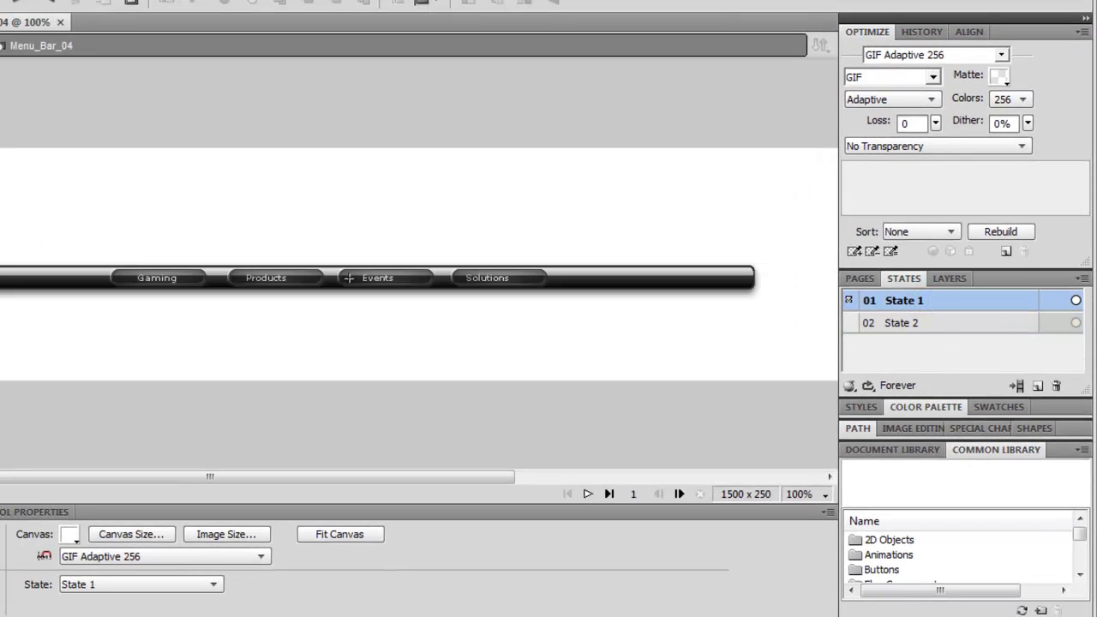
left_click_drag(2, 235, 781, 307)
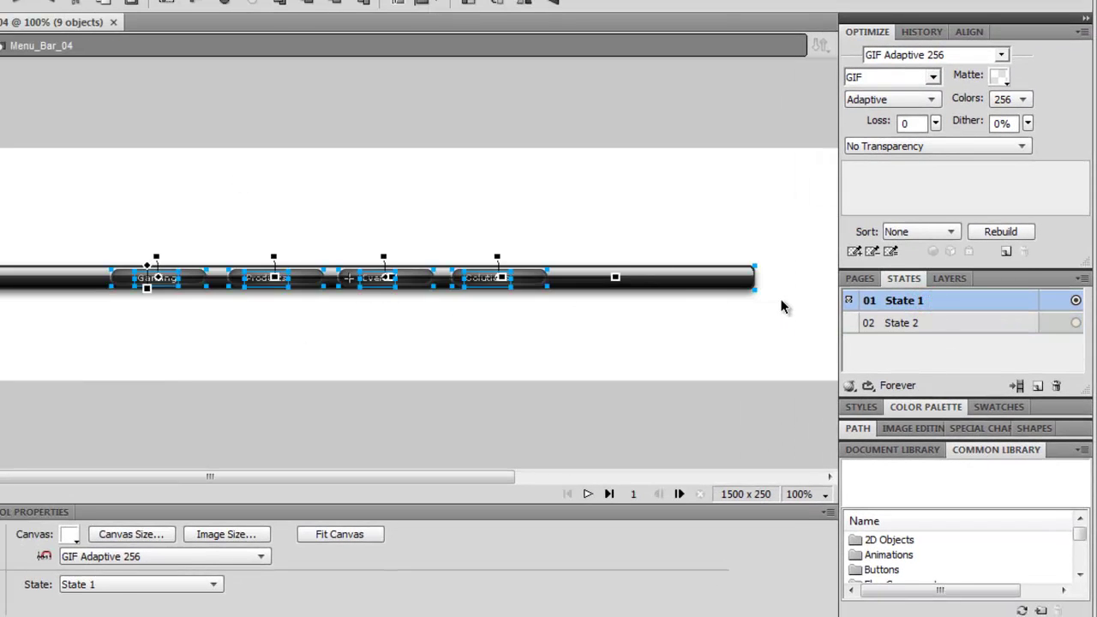
left_click(918, 313)
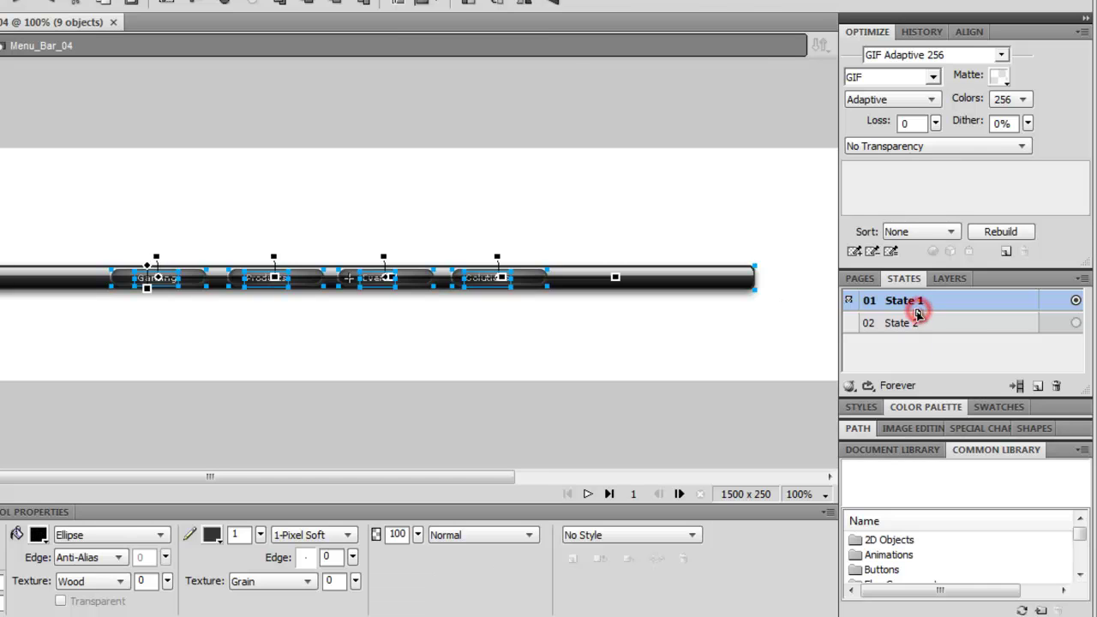
Paste the menu bar into State 2 and give the Gaming and Products shapes white outlines
key("ctrl+v")
left_click(146, 268)
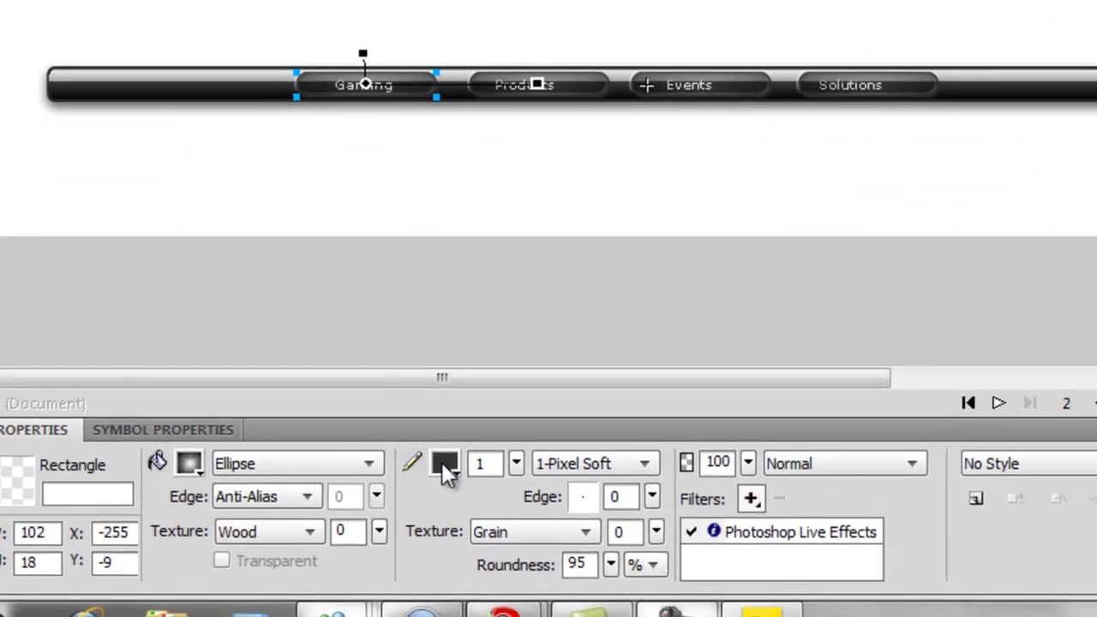
left_click(445, 469)
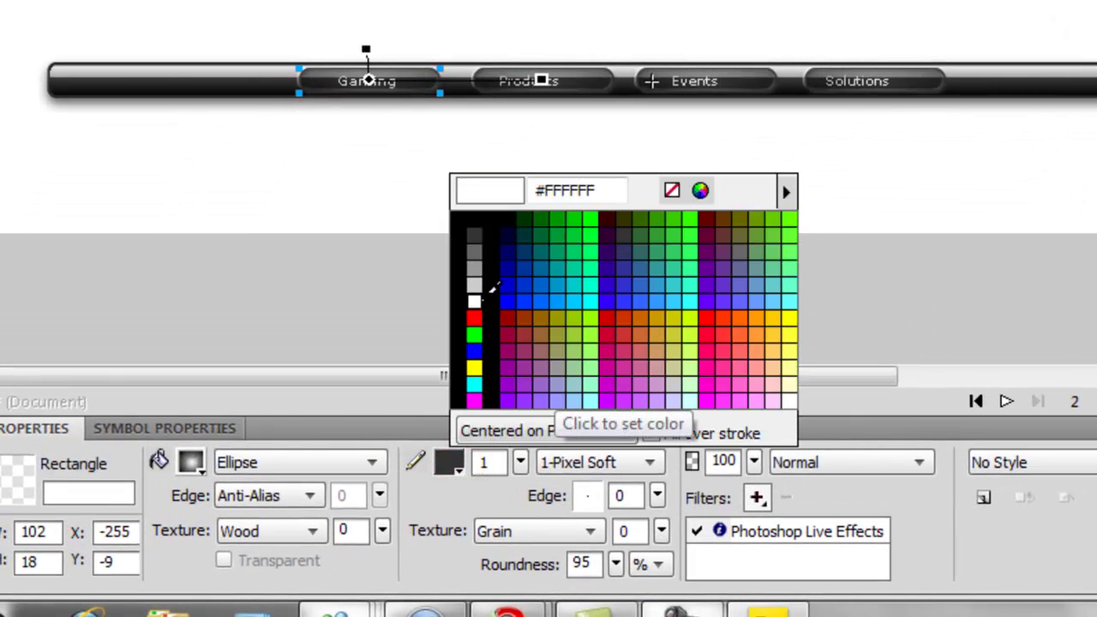
left_click(476, 302)
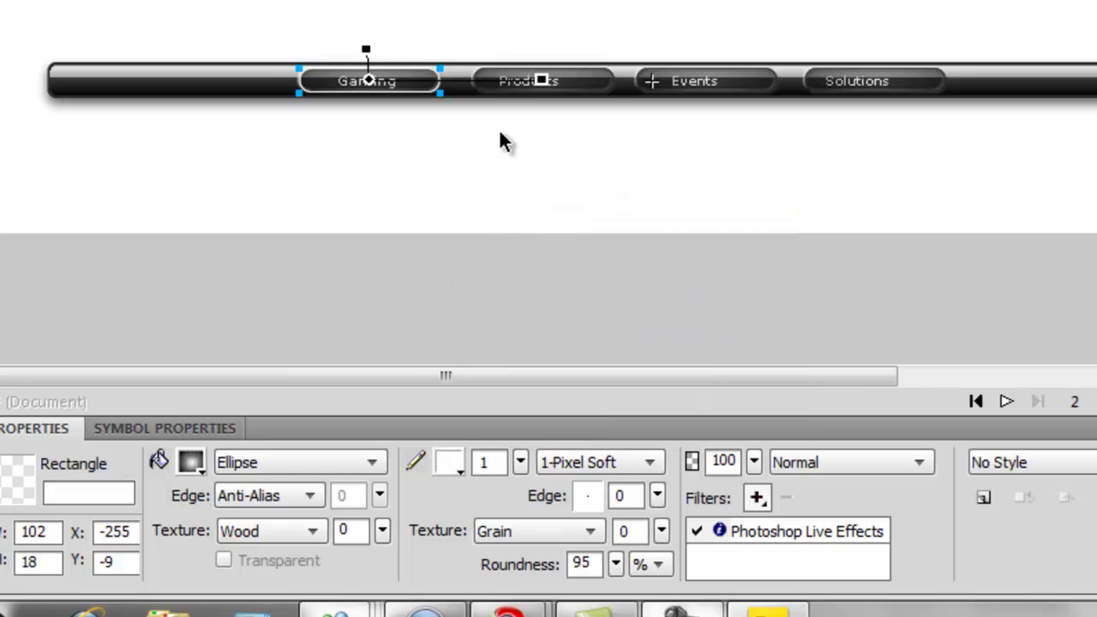
left_click(493, 91)
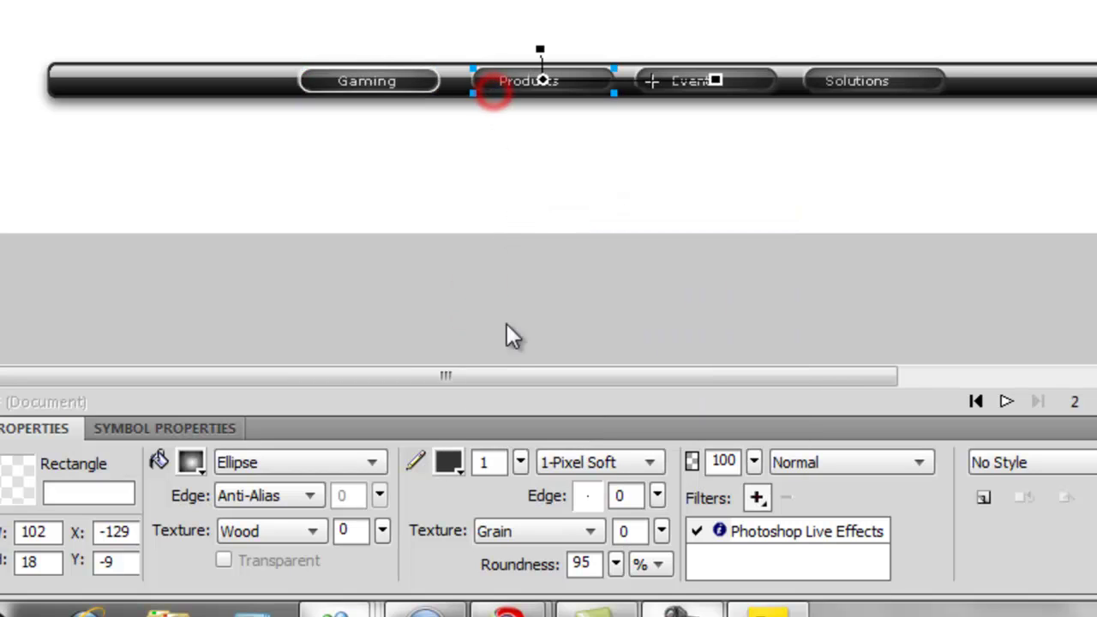
left_click(461, 468)
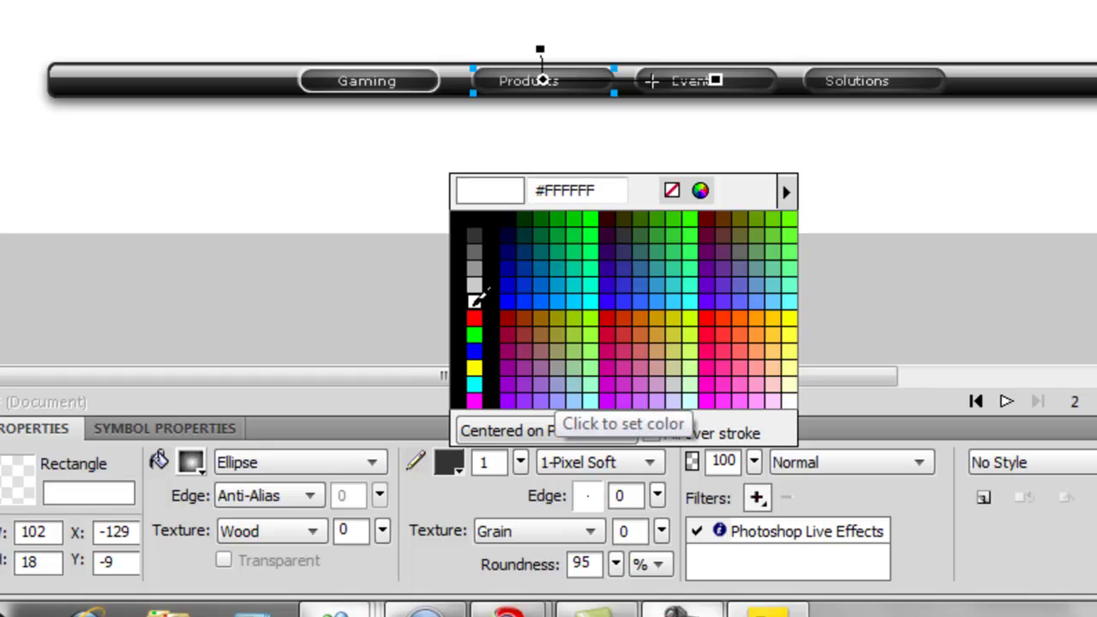
left_click(473, 303)
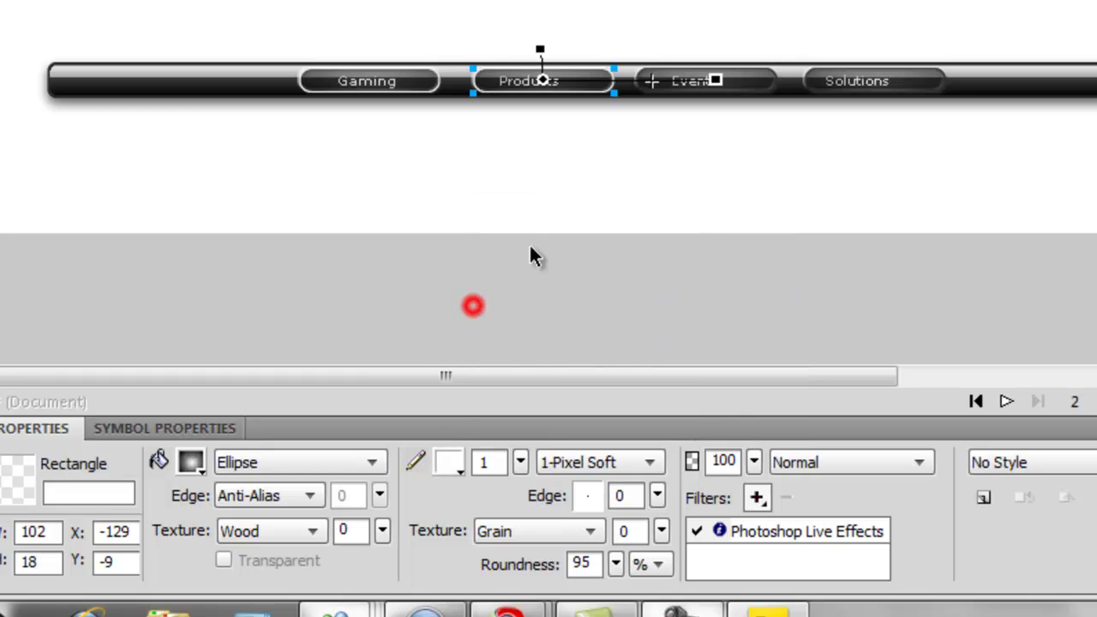
Give the Events and Solutions shapes white outlines, correcting an accidental red on Solutions
left_click(669, 92)
left_click(458, 469)
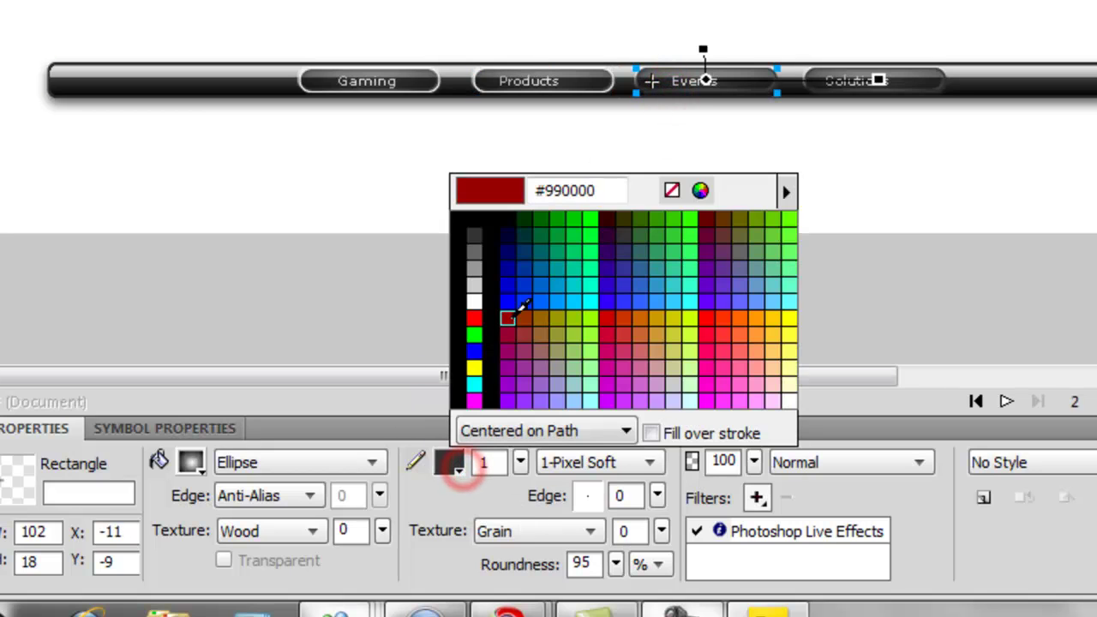
left_click(474, 301)
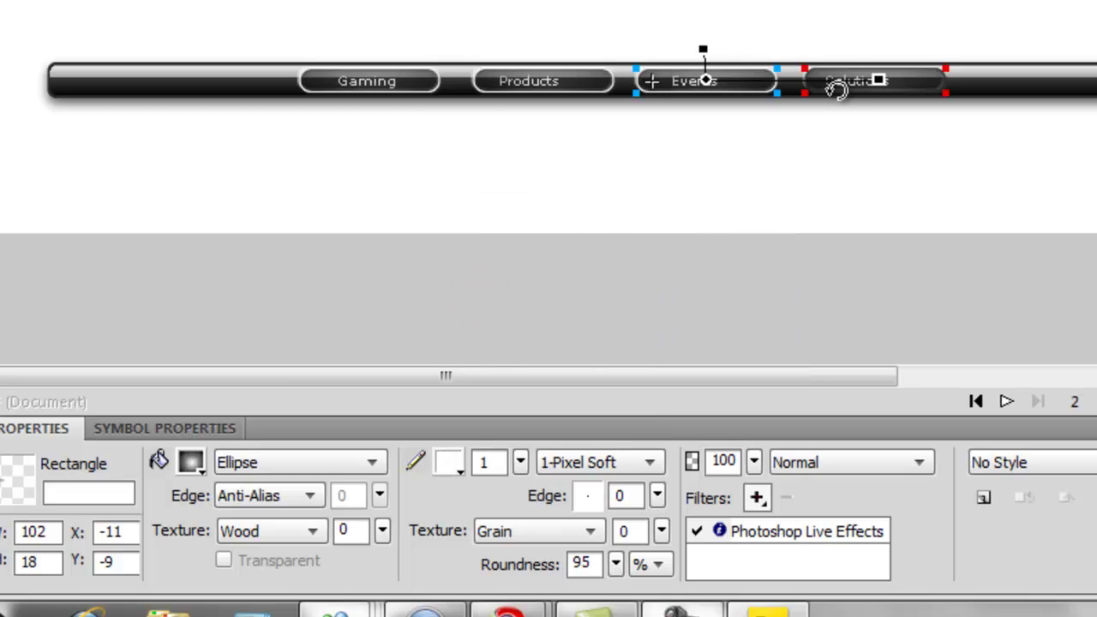
left_click(842, 92)
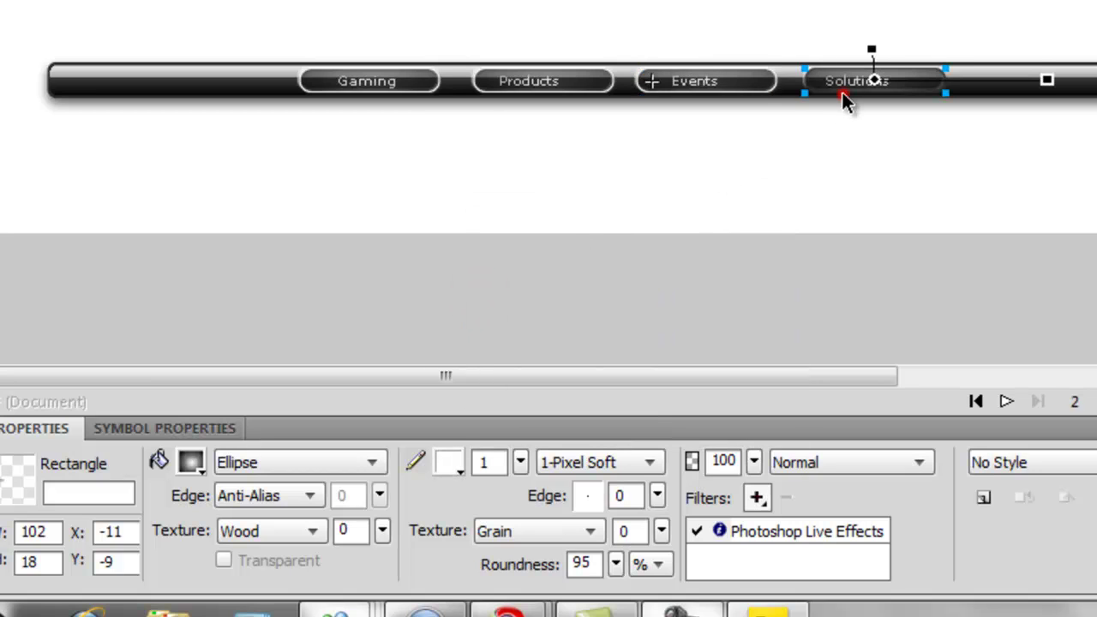
left_click(455, 468)
left_click(476, 318)
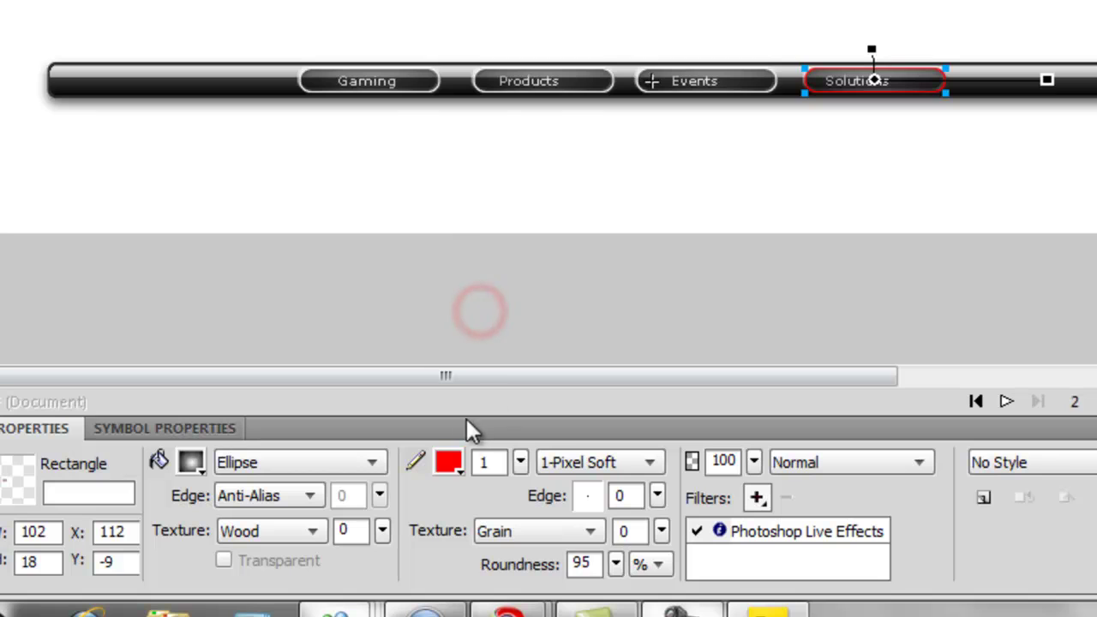
left_click(461, 474)
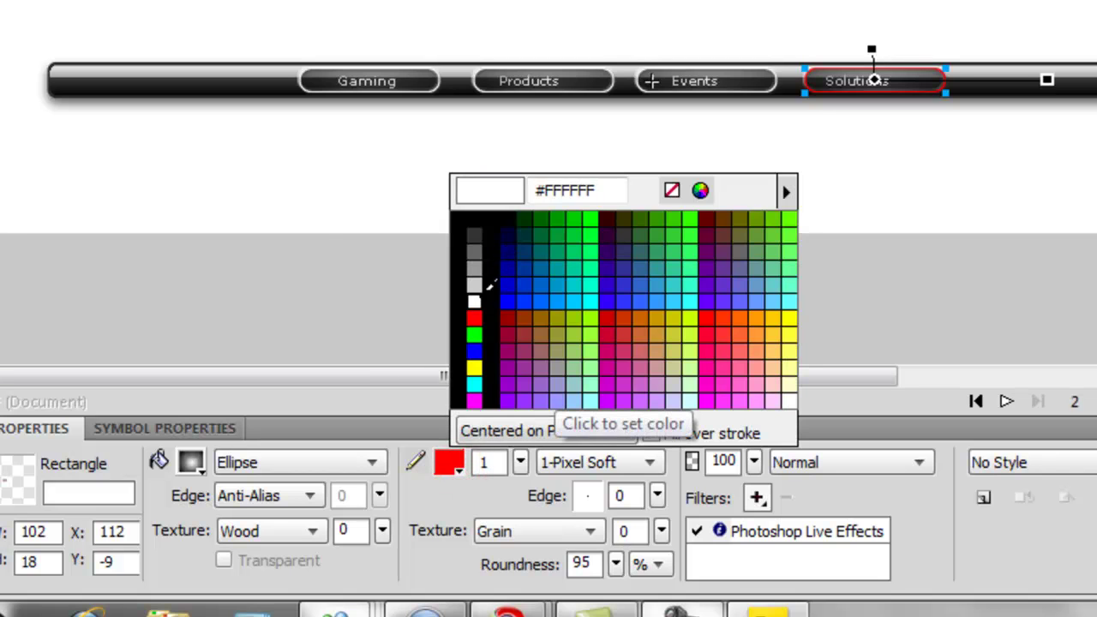
left_click(478, 300)
left_click(934, 140)
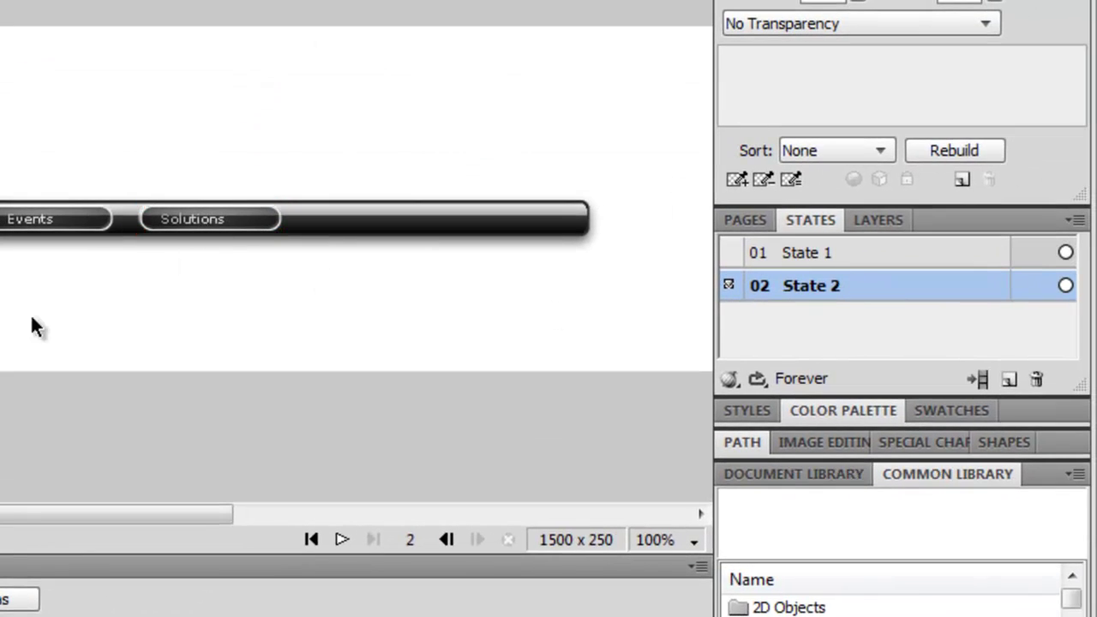
In State 1, draw rectangular slices over the menu buttons, clearing an accidental thin slice
left_click(771, 250)
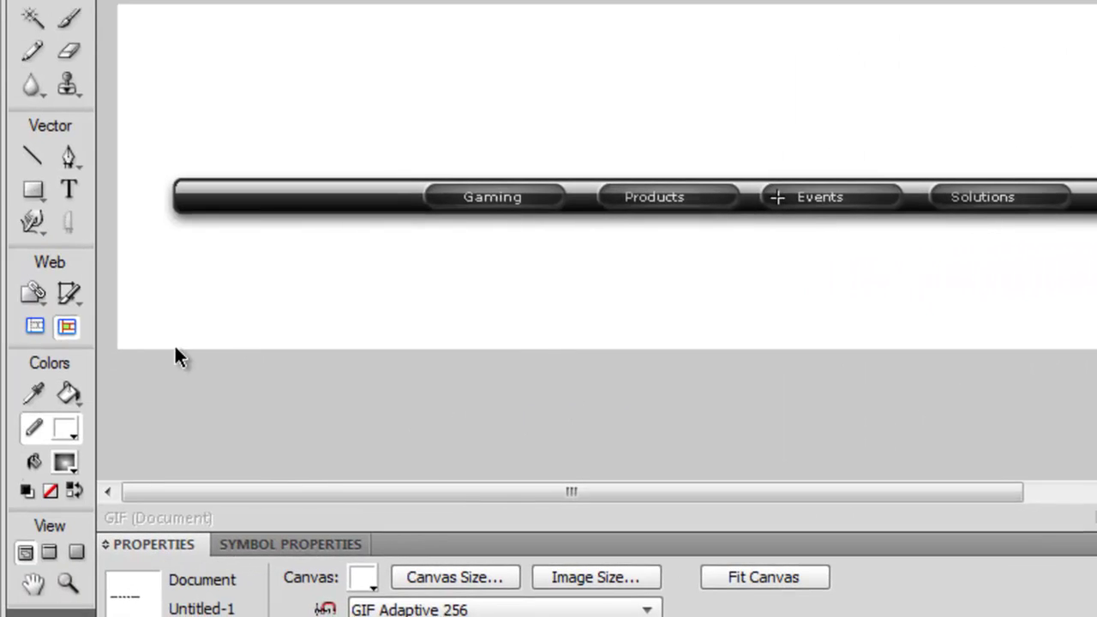
left_click(68, 295)
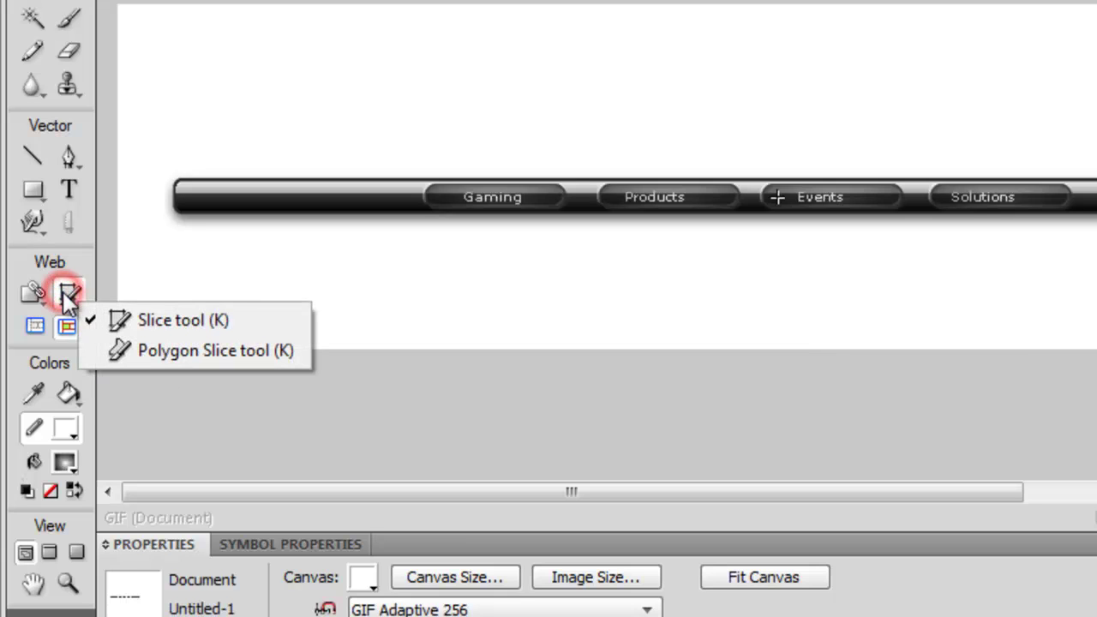
left_click(218, 320)
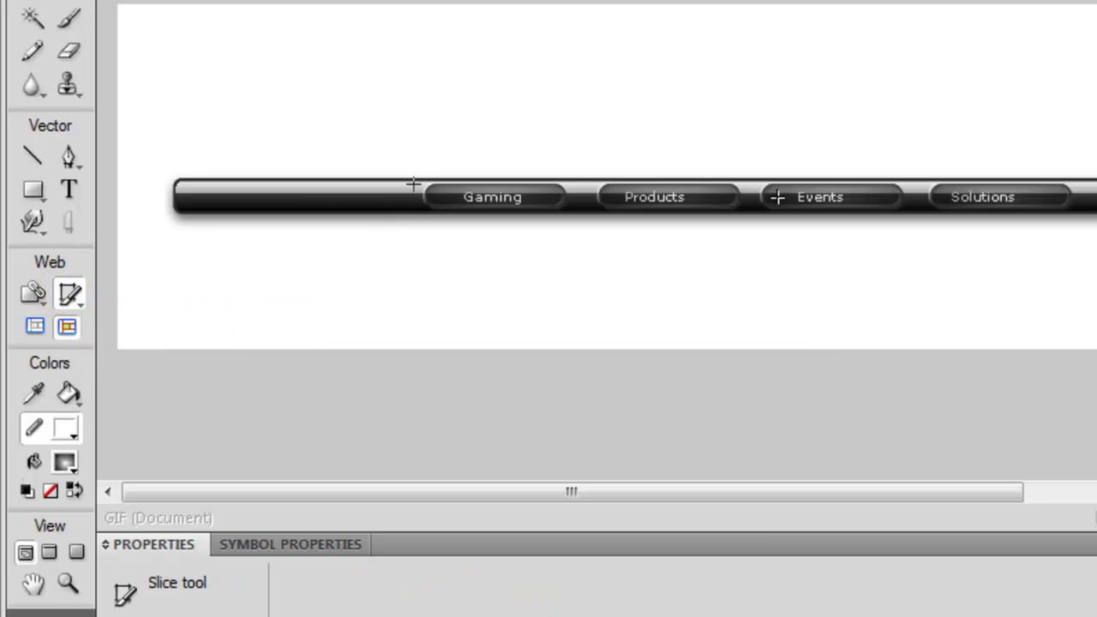
mouse_move(417, 184)
left_mouse_down()
mouse_move(425, 199)
mouse_move(580, 210)
mouse_move(425, 210)
left_mouse_up()
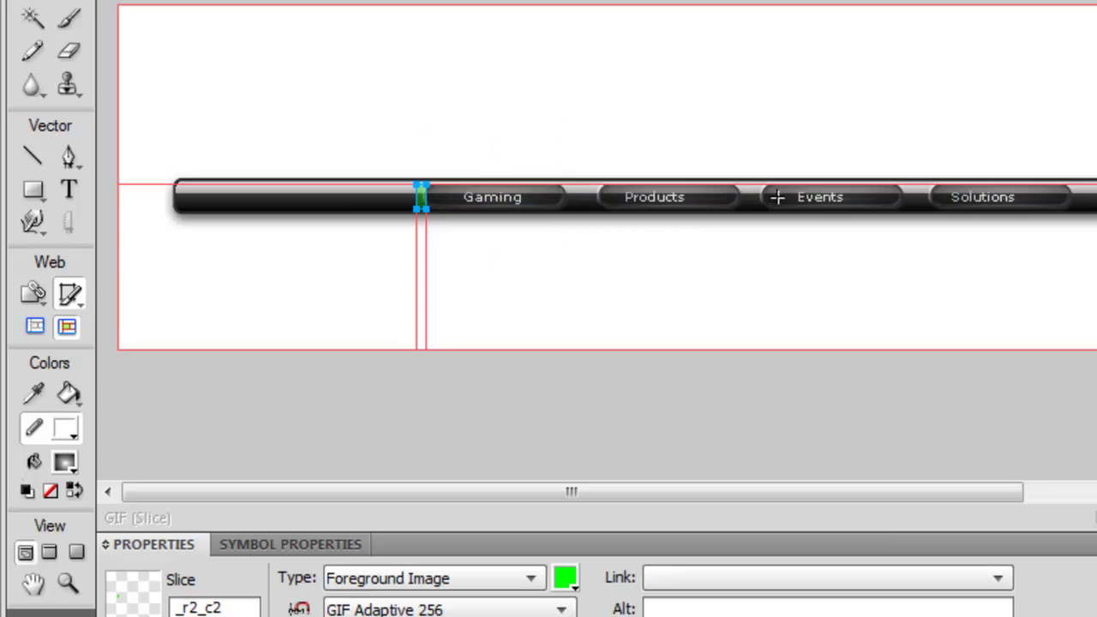
key("alt+e")
left_click(172, 66)
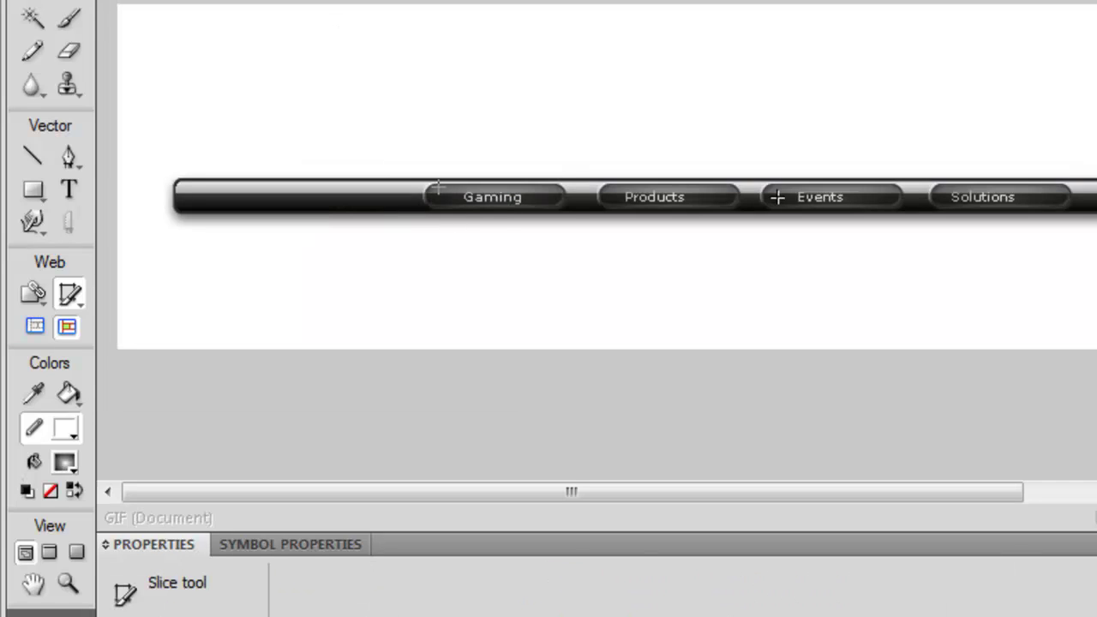
left_click_drag(425, 180, 1085, 216)
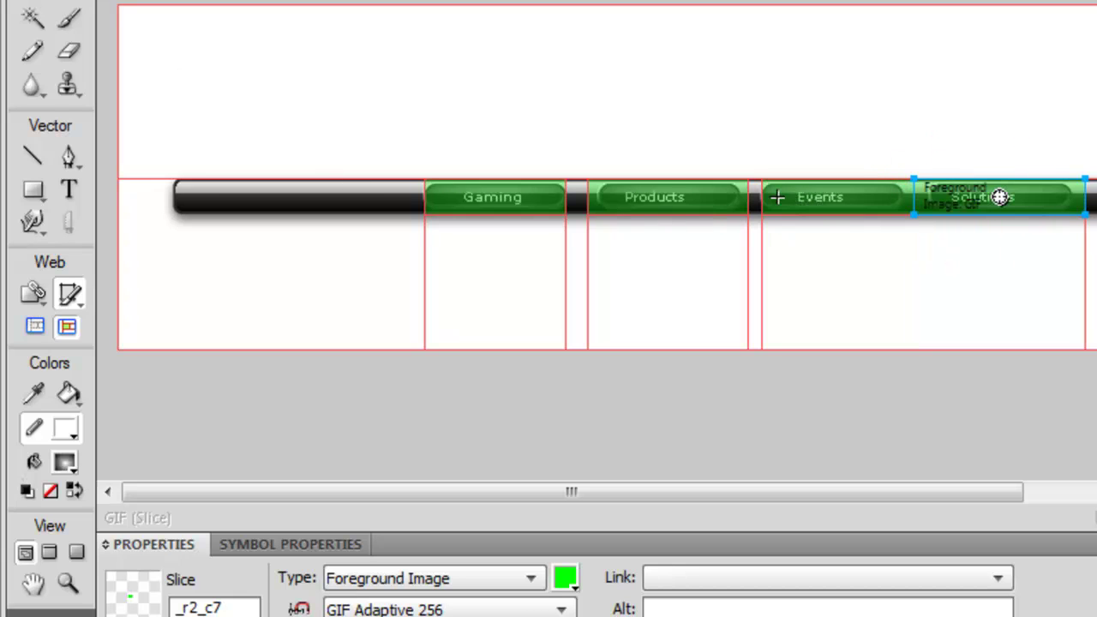
Add a Simple Rollover behavior to the Gaming, Products, Events and Solutions slices
left_click(500, 203)
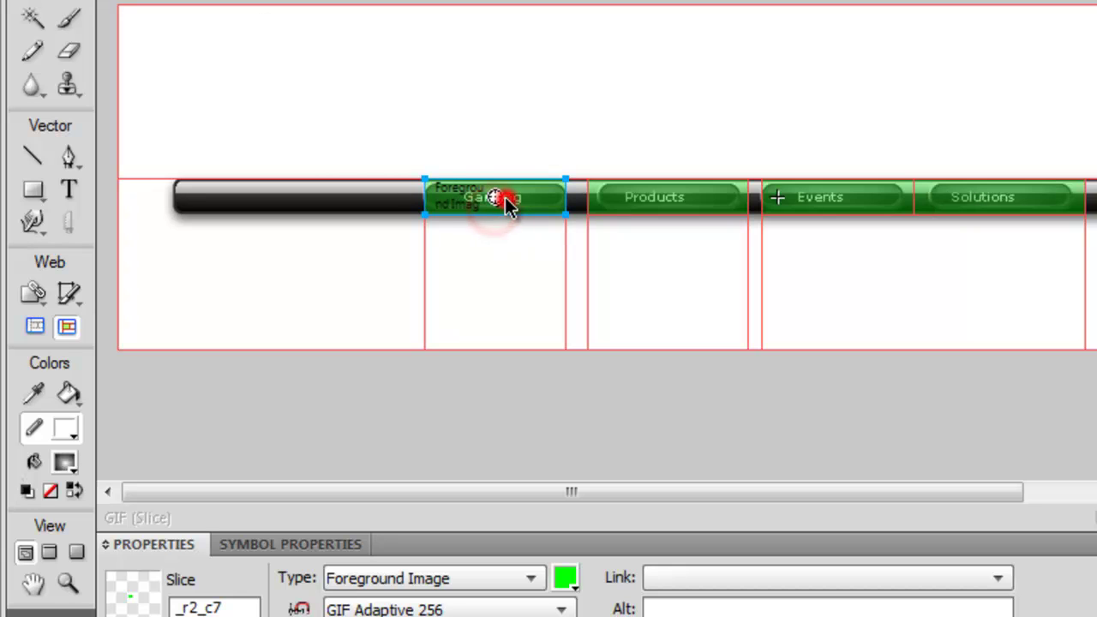
left_click(495, 198)
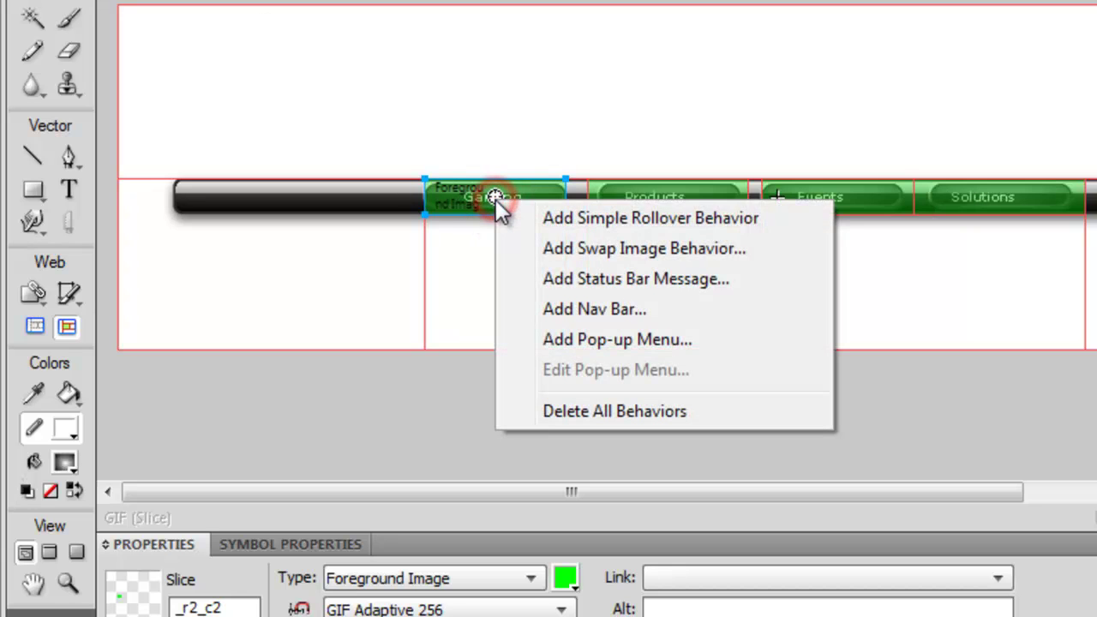
left_click(556, 219)
left_click(657, 206)
left_click(667, 199)
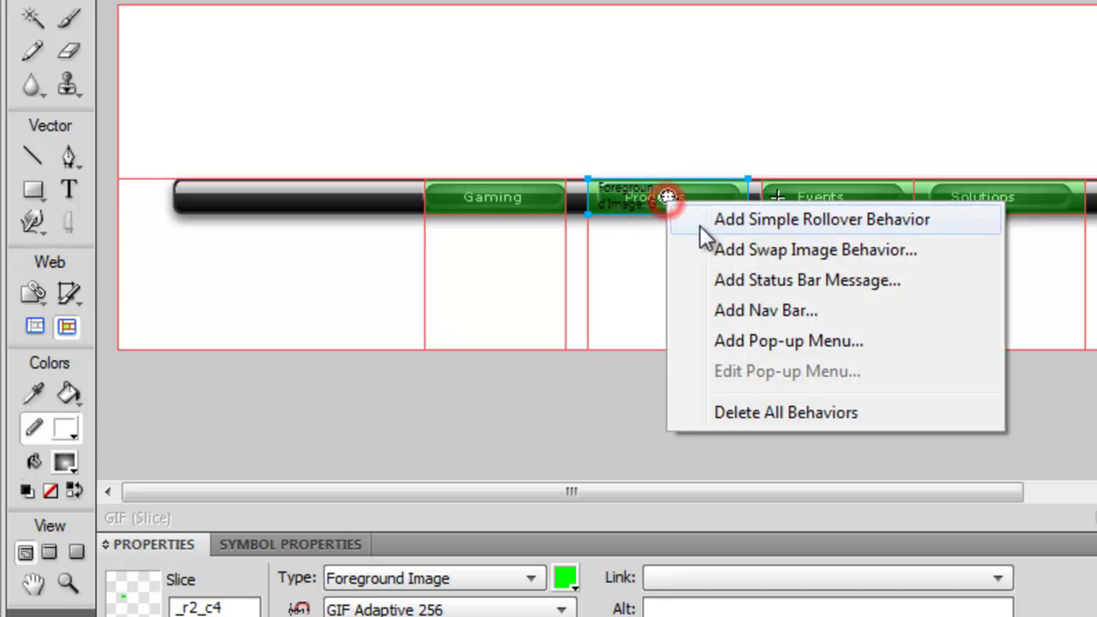
left_click(703, 221)
left_click(827, 205)
left_click(836, 199)
left_click(869, 218)
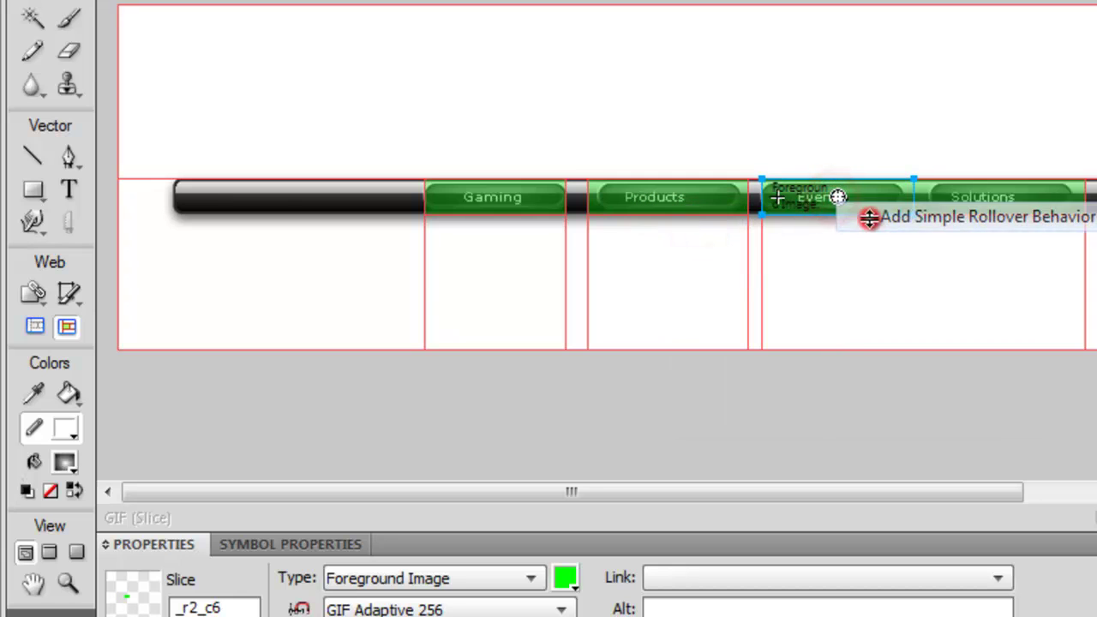
left_click(927, 200)
left_click(1000, 197)
left_click(1016, 217)
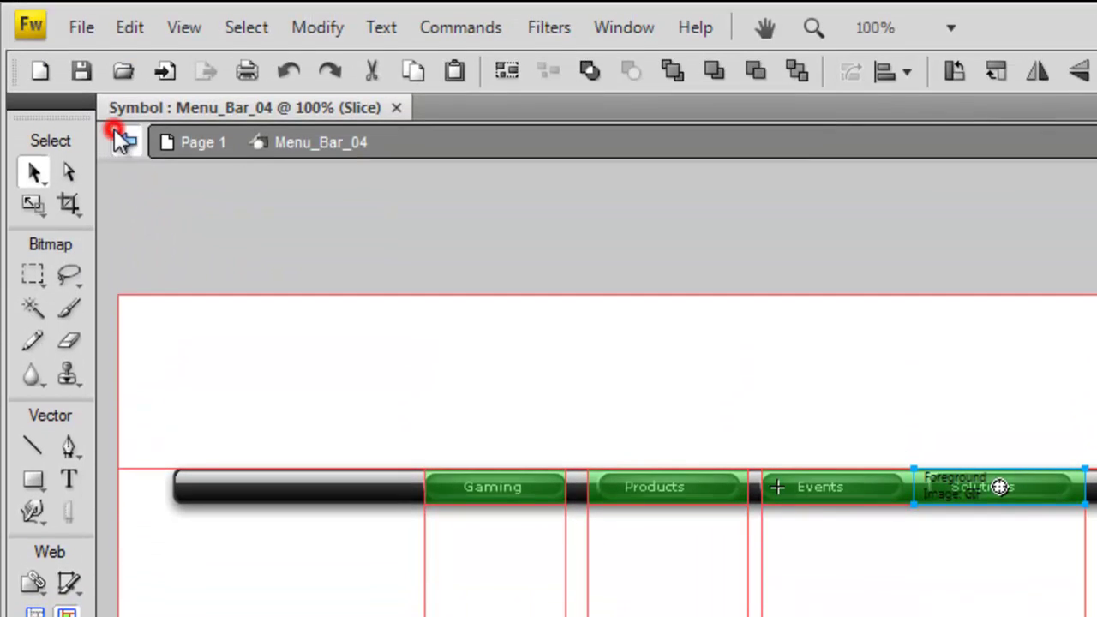
Return to the page and bring up the Preview in Browser choices
left_click(118, 141)
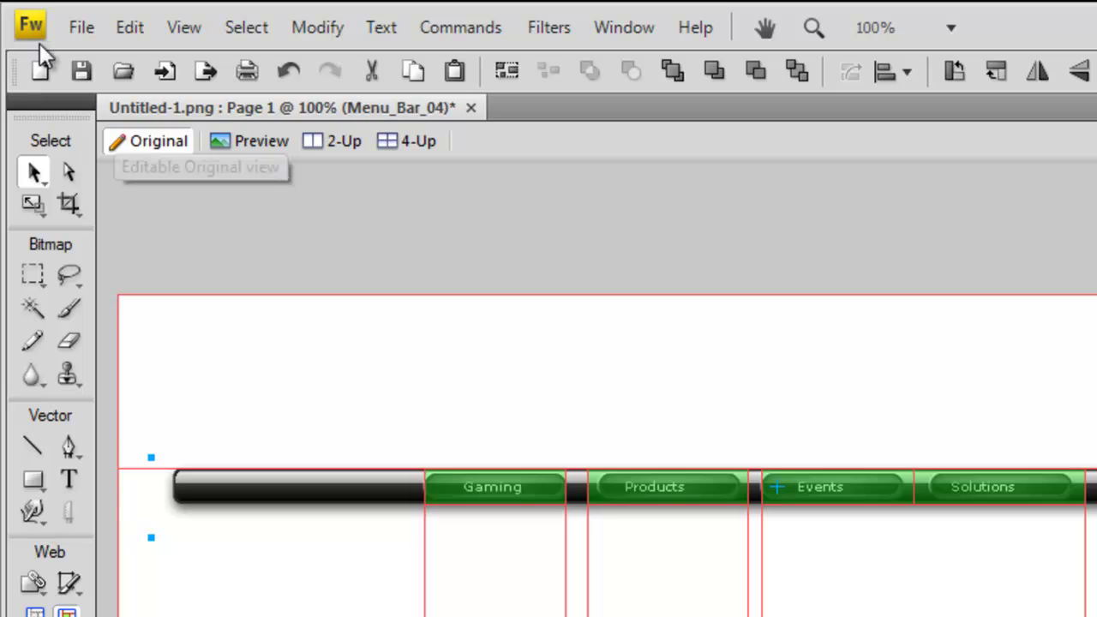
left_click(82, 27)
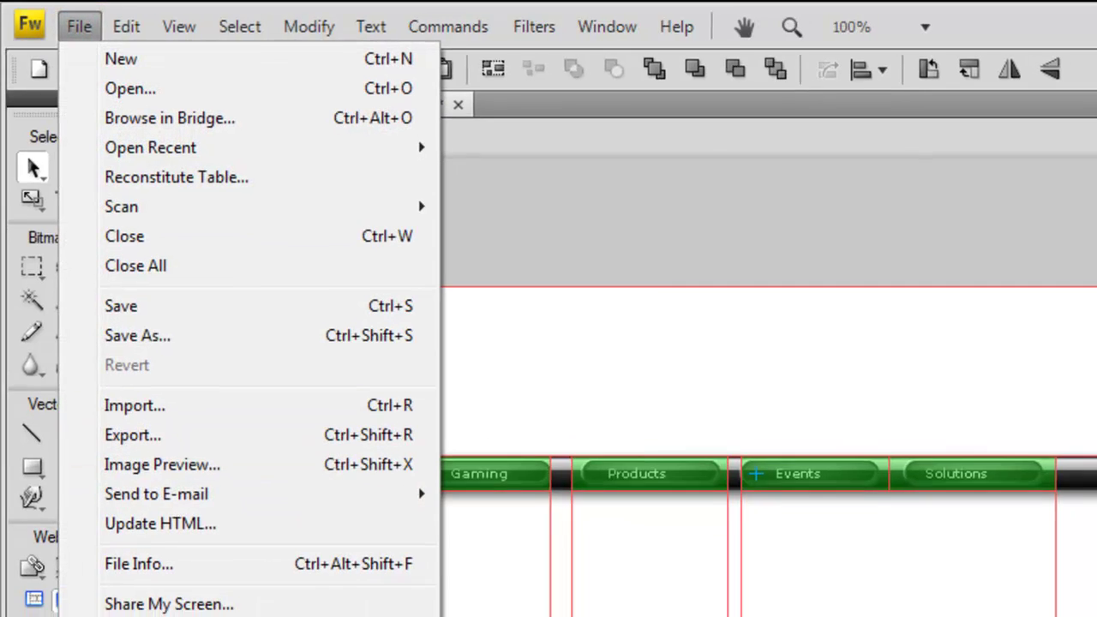
left_click(233, 563)
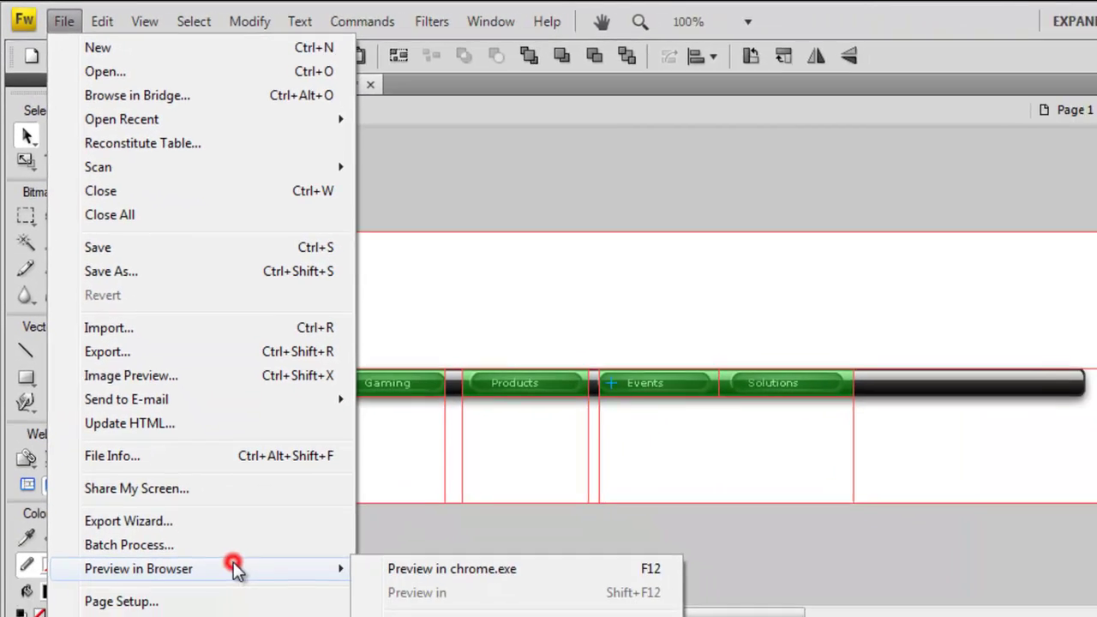
Check the menu bar preview in Chrome, then close the preview tab
left_click(389, 545)
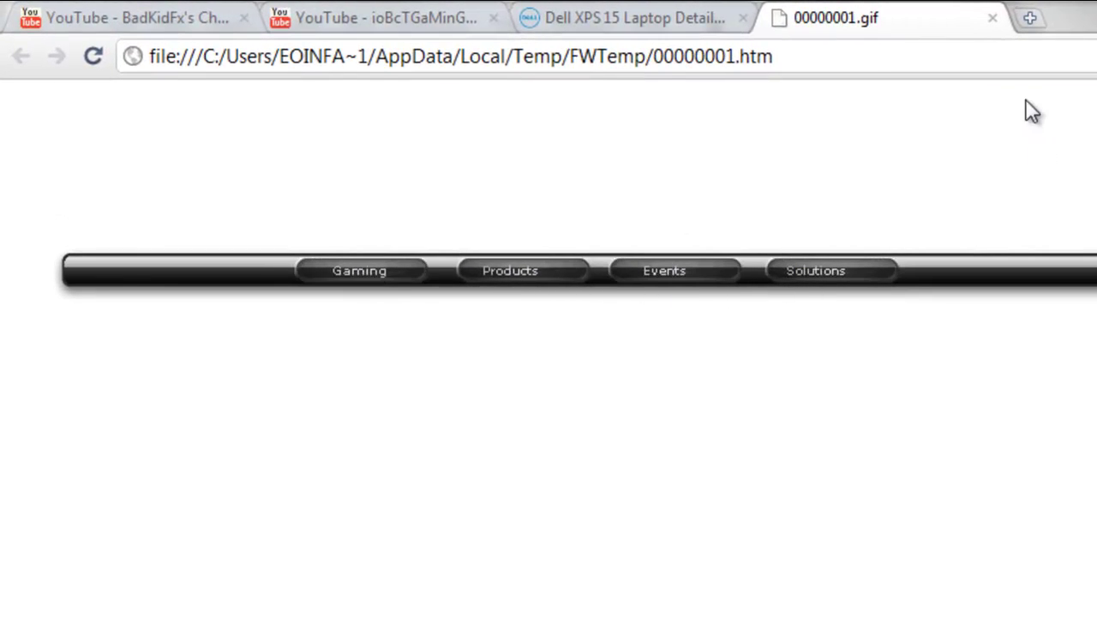
left_click(991, 18)
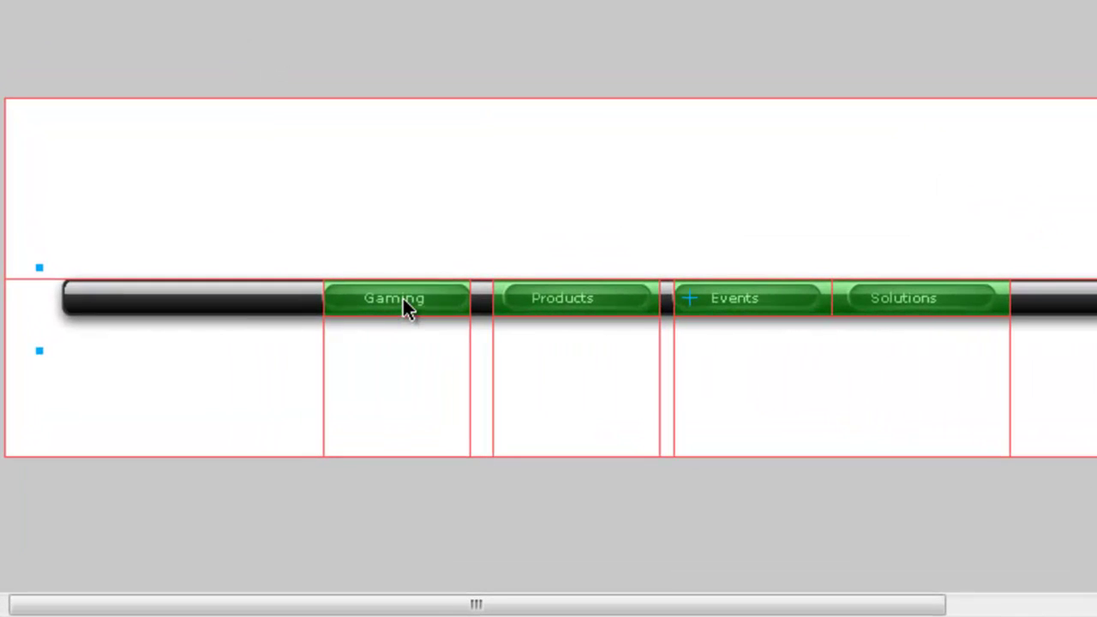
Select the Gaming slice and open its behaviors context menu
left_click(399, 299)
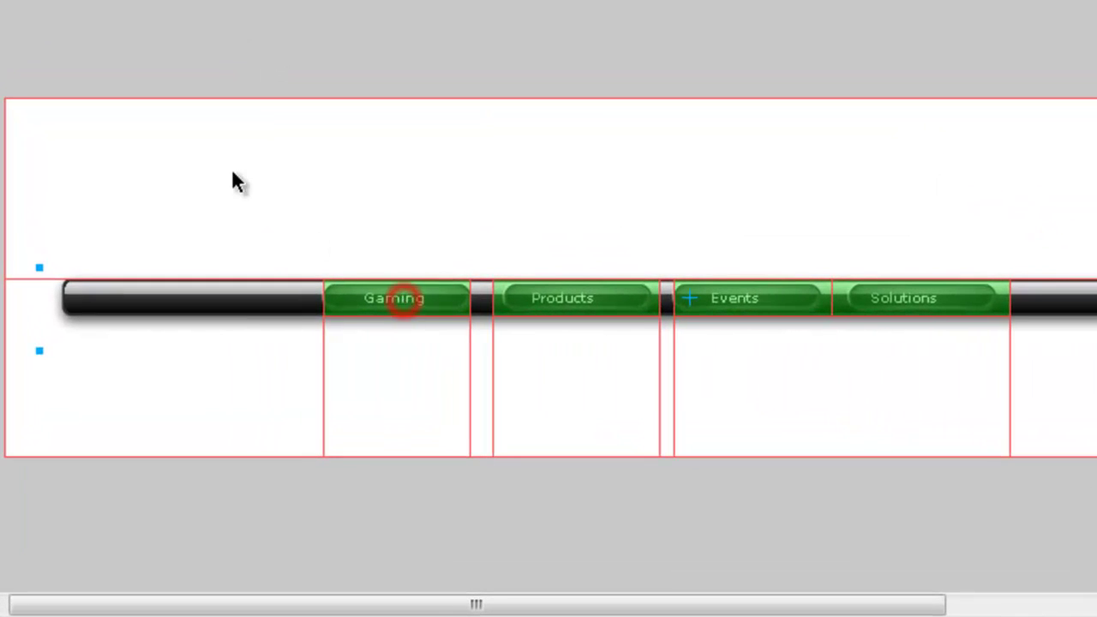
left_click(409, 320)
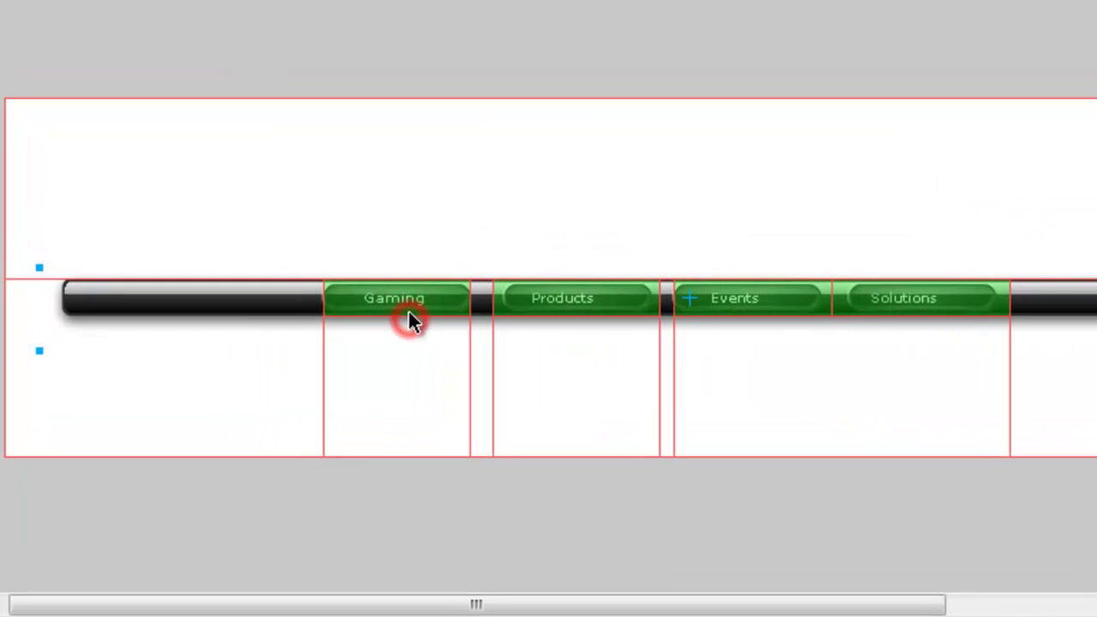
left_click(311, 260)
left_click(362, 320)
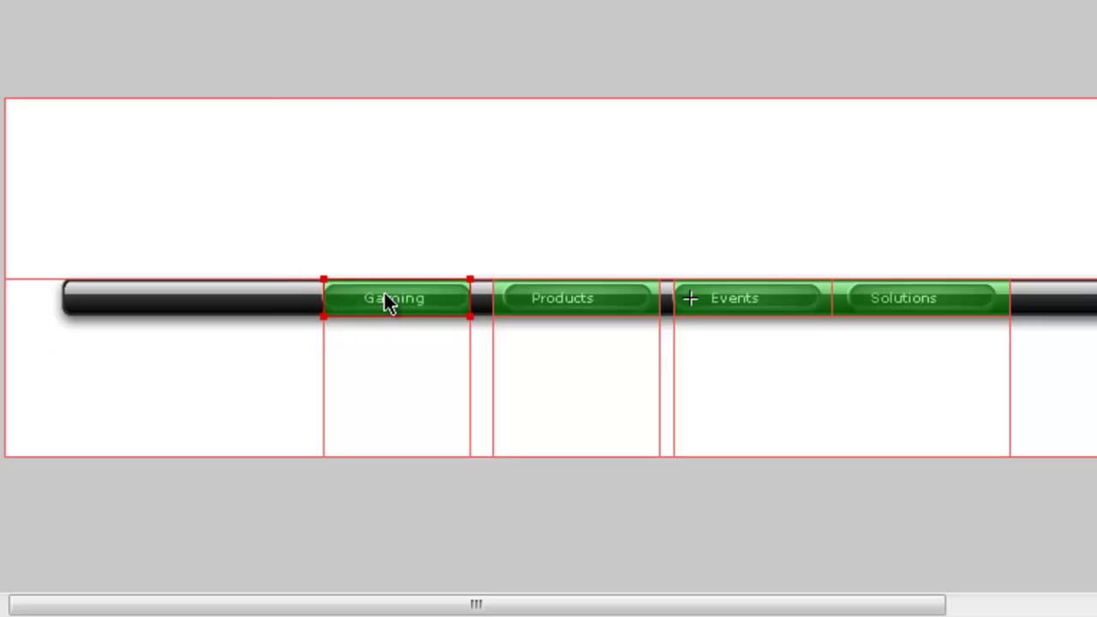
right_click(389, 297)
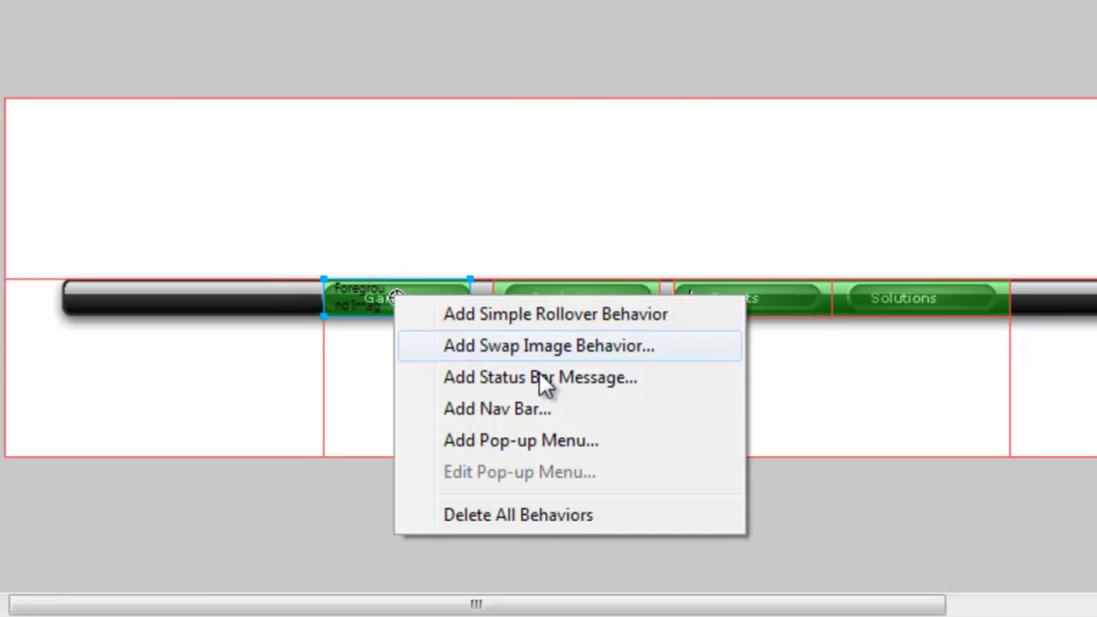
Add a pop-up menu to the Gaming slice and enter the first item, Ishcabob
left_click(543, 440)
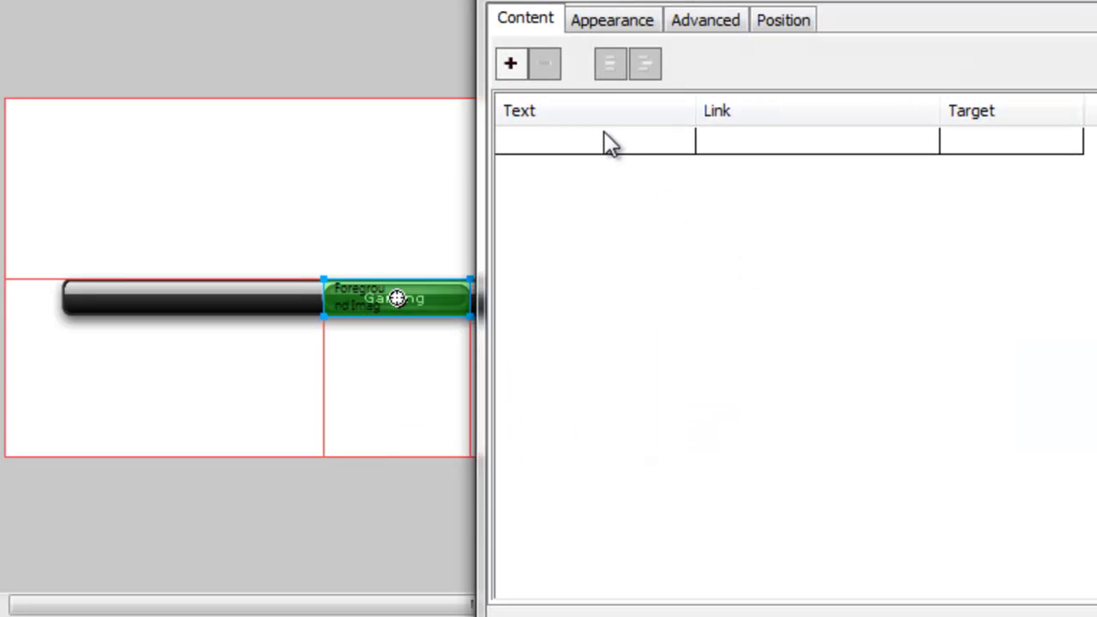
left_click(608, 142)
left_click(474, 157)
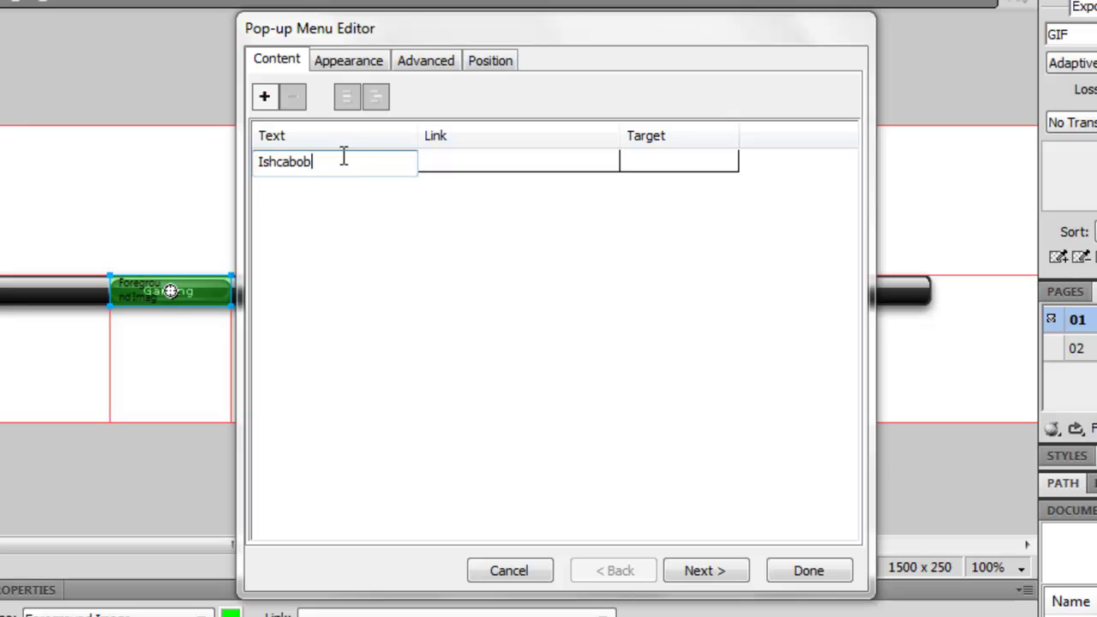
key("Return")
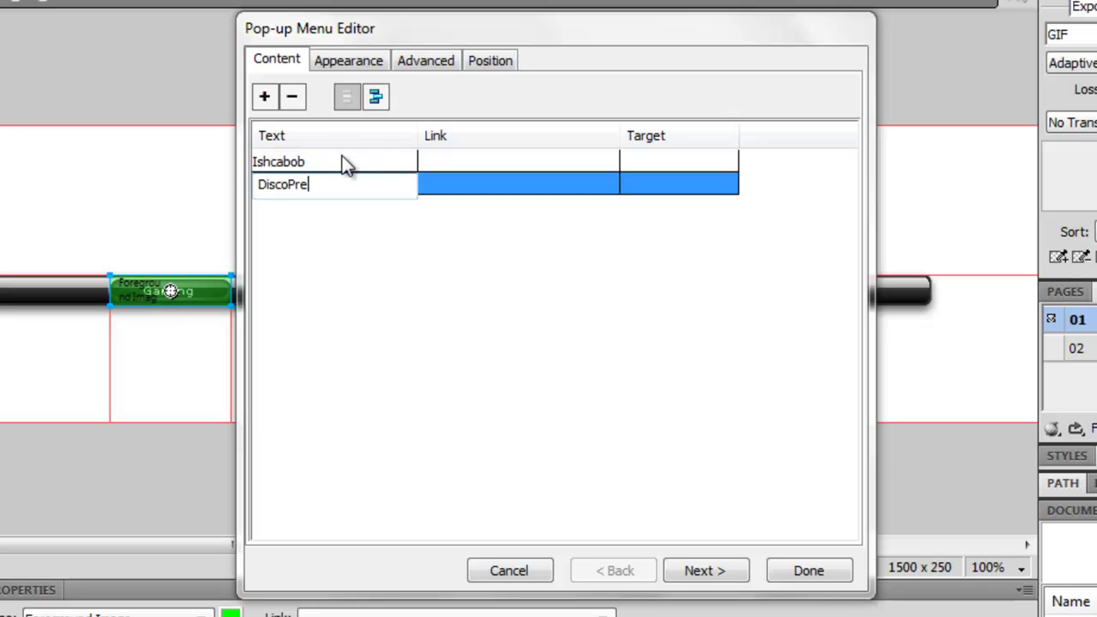
Add the menu entries DiscoPredator, Viper, zzykez and FriTzeL
key("Return")
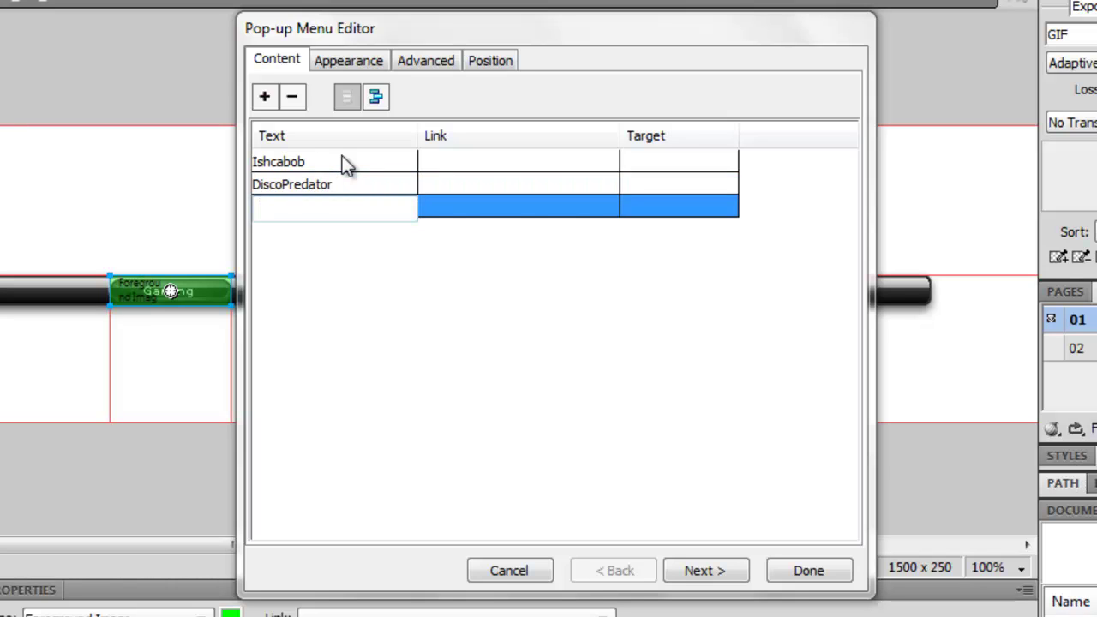
type("Viper")
key("Return")
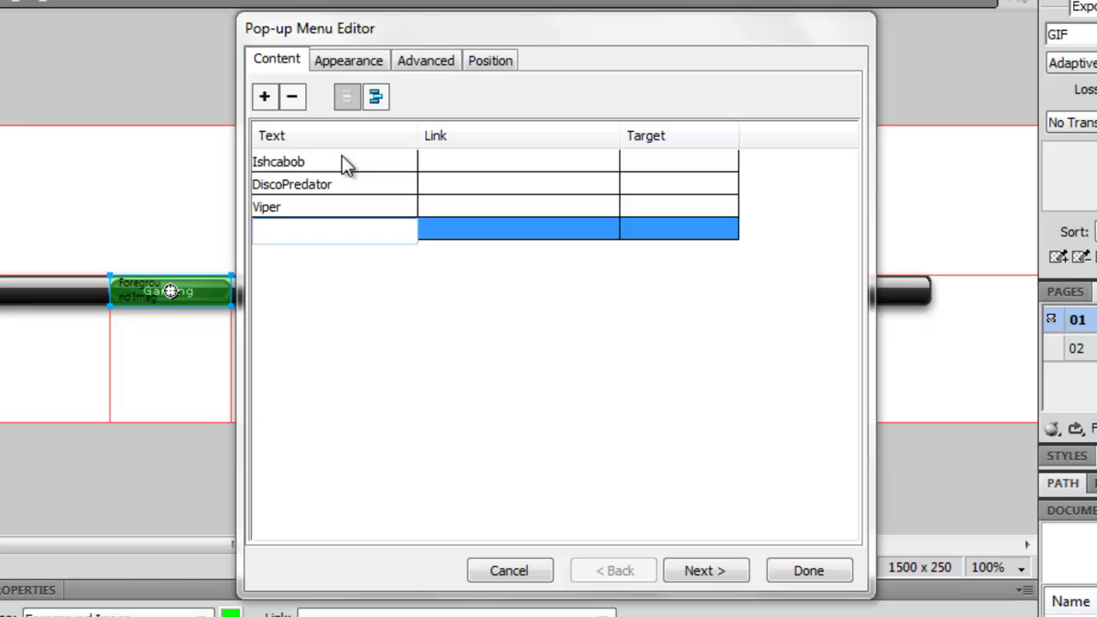
type("zzykex")
key("BackSpace")
type("z")
key("Return")
type("Fri")
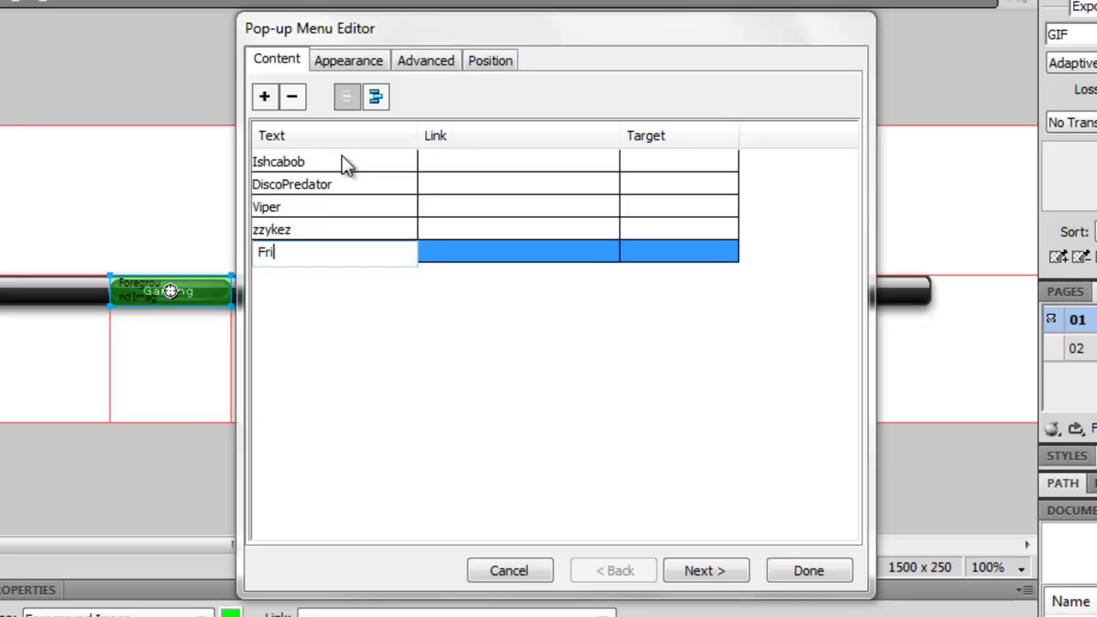
type("TzeL")
Keep the pop-up text size at 14 and make the menu borders blue
left_click(342, 62)
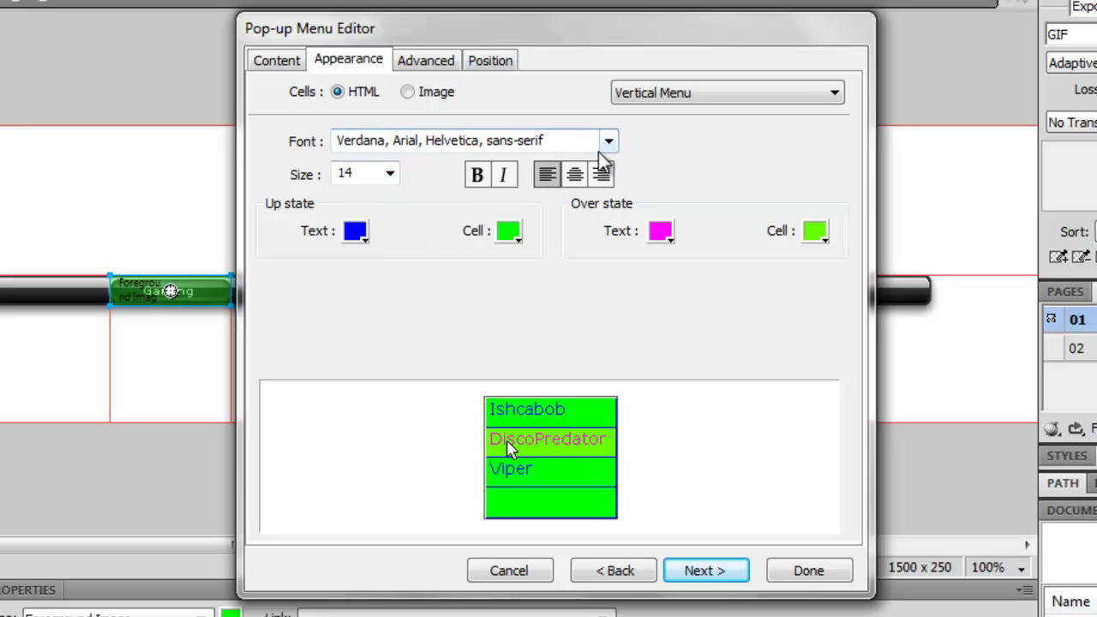
left_click(390, 173)
left_click(460, 273)
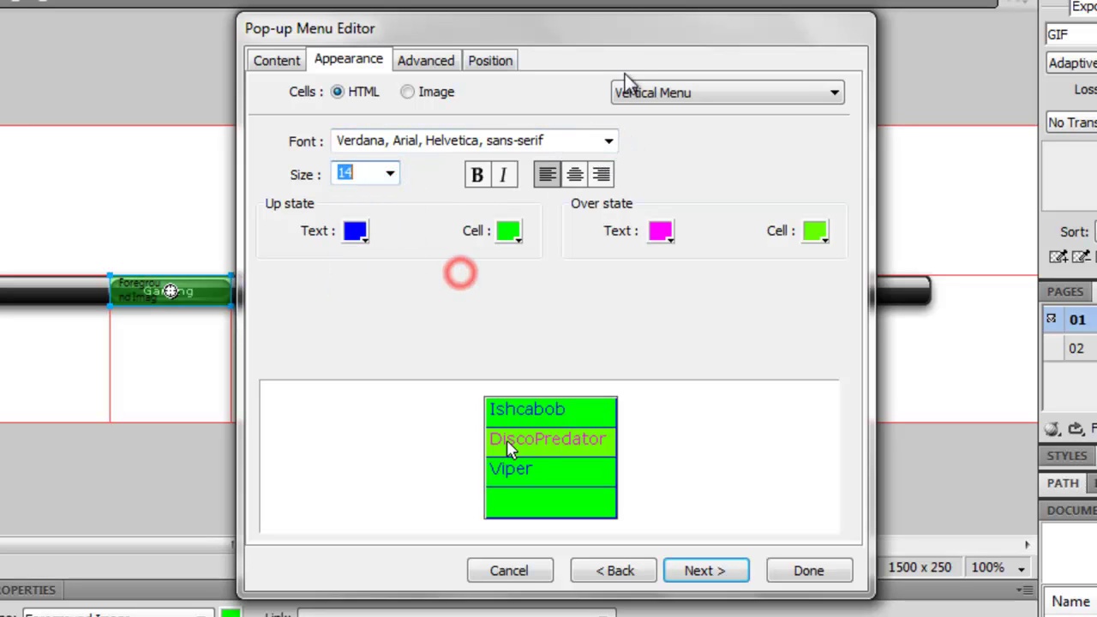
left_click(433, 61)
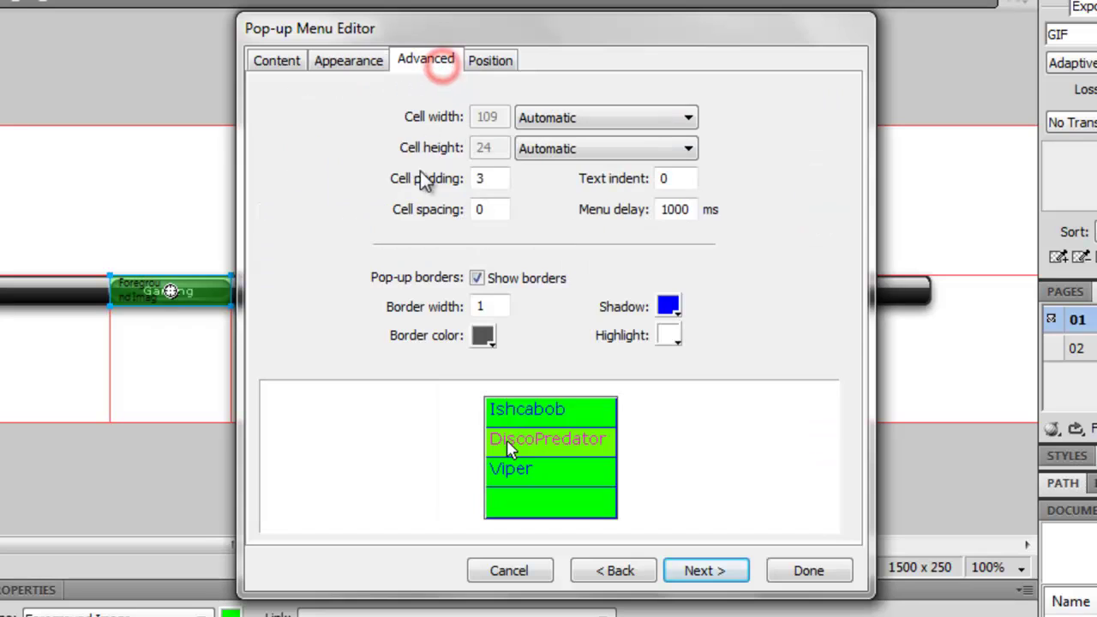
left_click(484, 337)
left_click(505, 276)
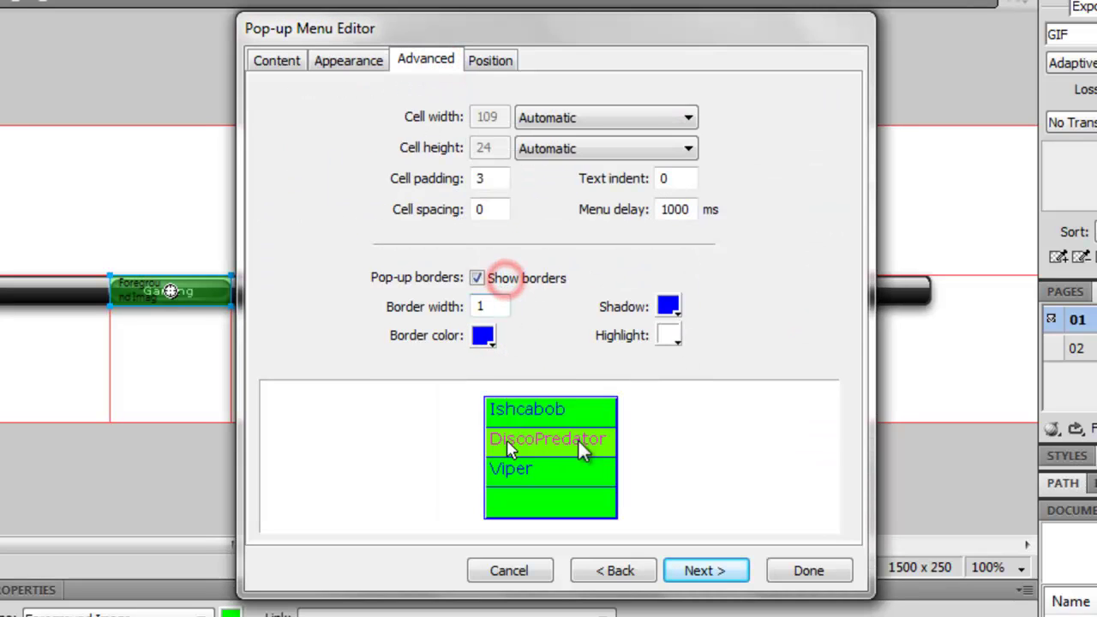
Position the pop-up menu directly below the Gaming slice and finish the menu
left_click(486, 60)
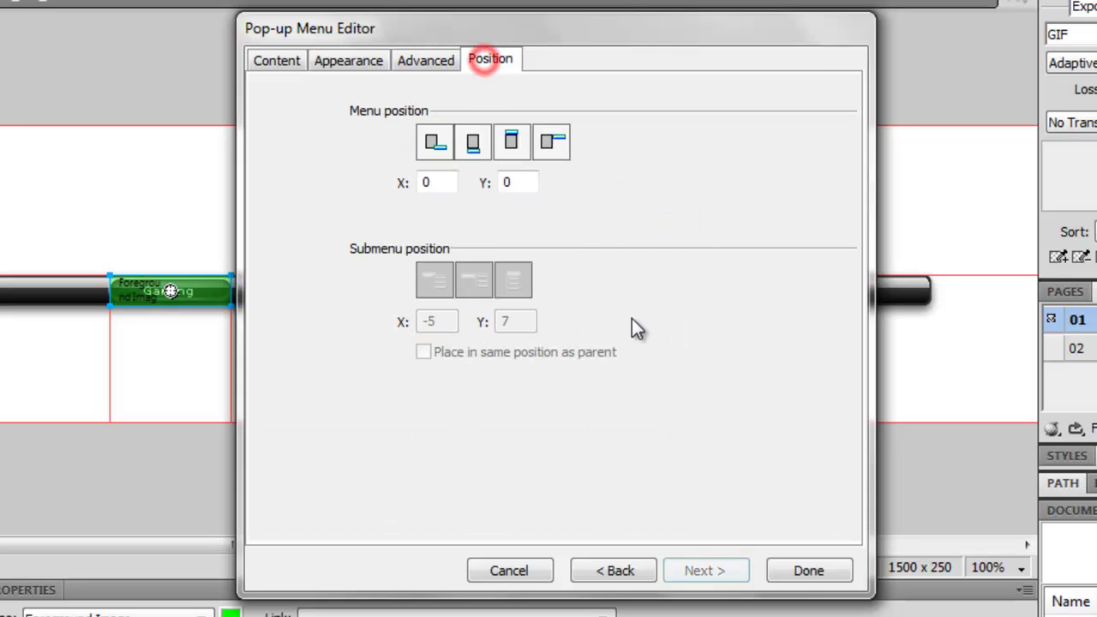
left_click(482, 150)
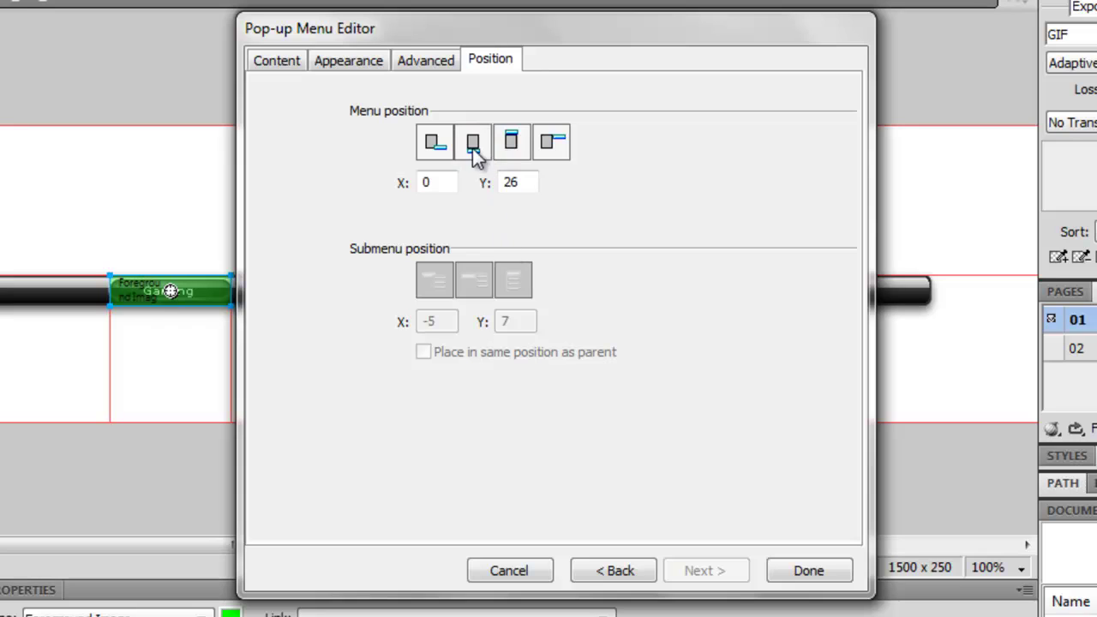
left_click(473, 148)
left_click(449, 149)
left_click(475, 148)
left_click(808, 571)
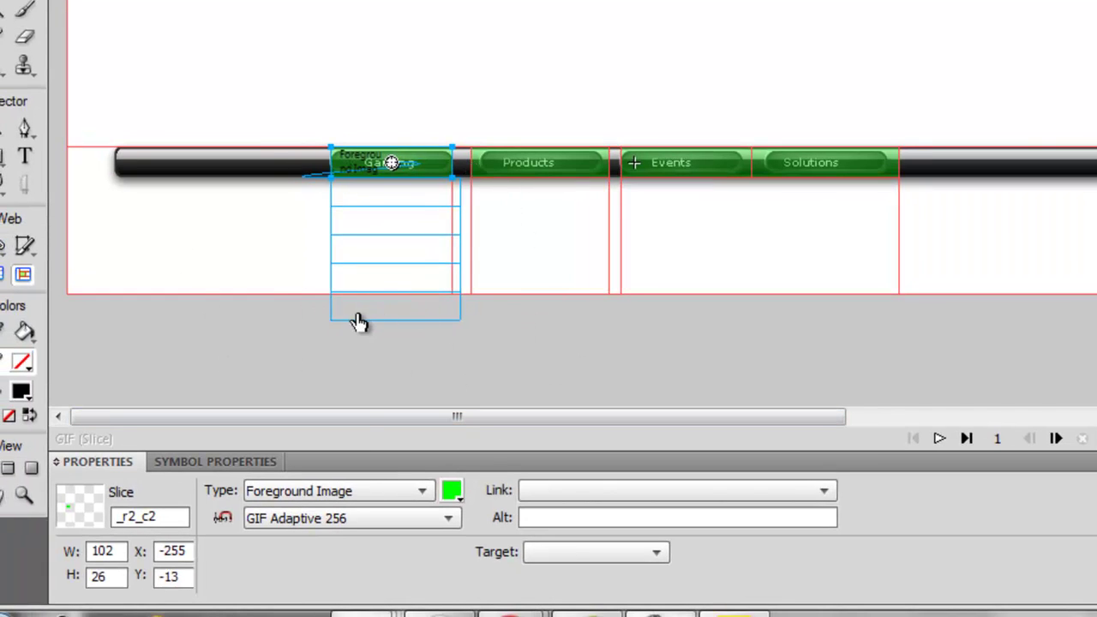
Change the canvas height to 270 pixels in Canvas Size
left_click(273, 257)
left_click(405, 490)
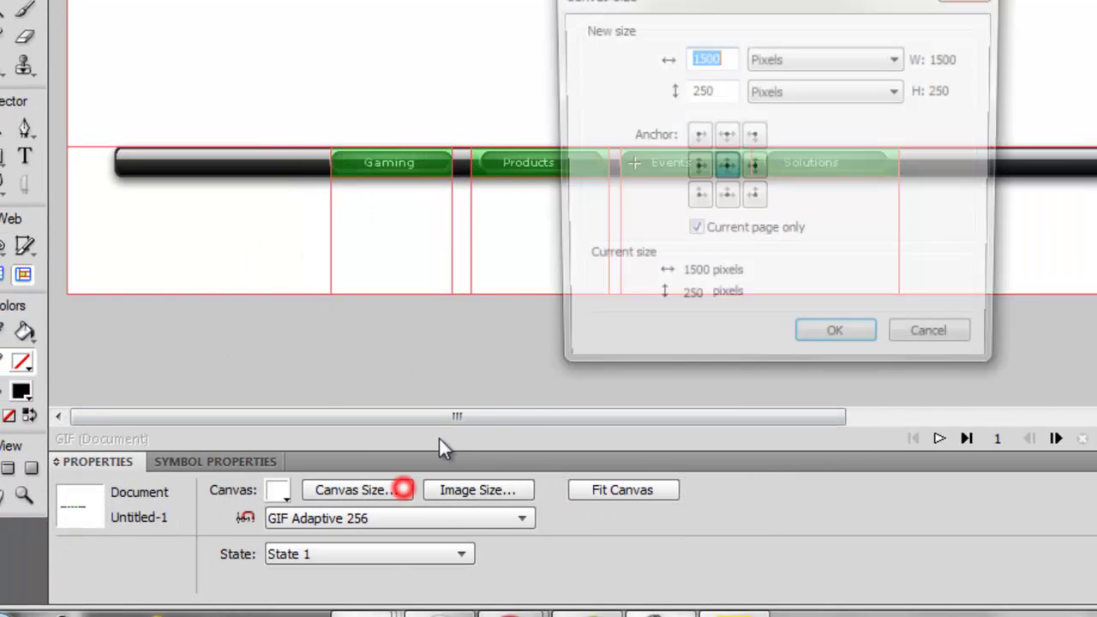
left_click(719, 94)
key("BackSpace")
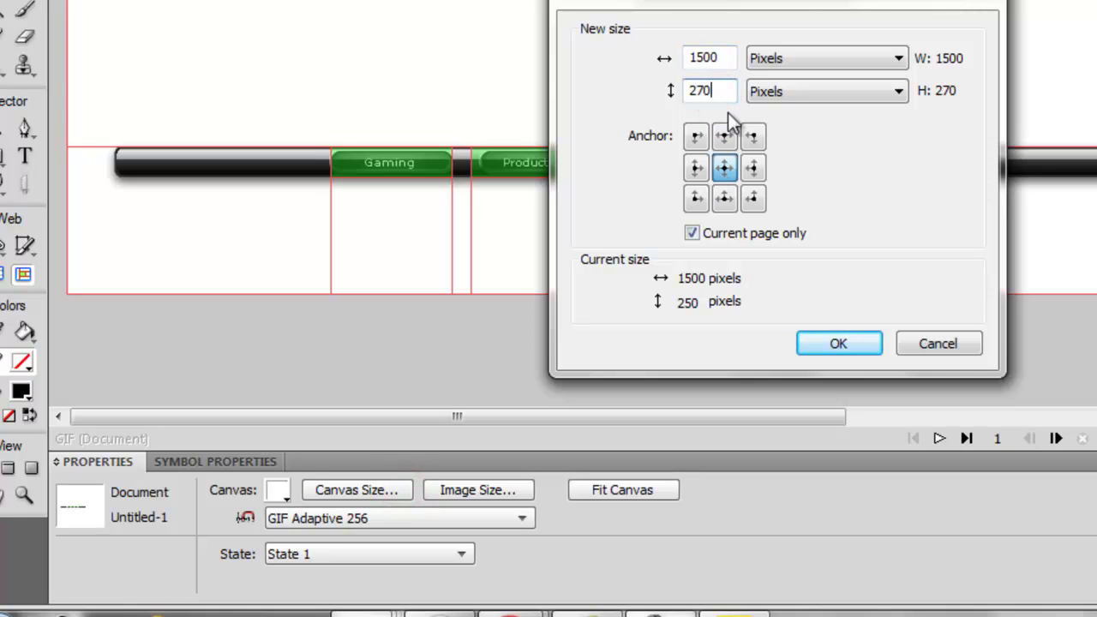
left_click(858, 345)
left_click(507, 256)
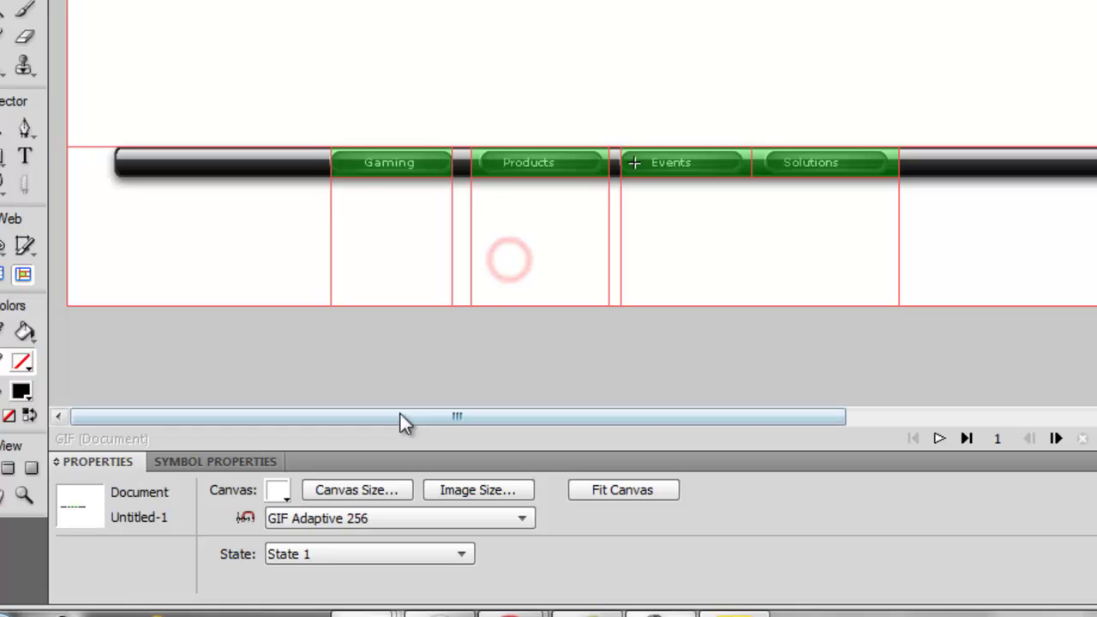
left_click(371, 174)
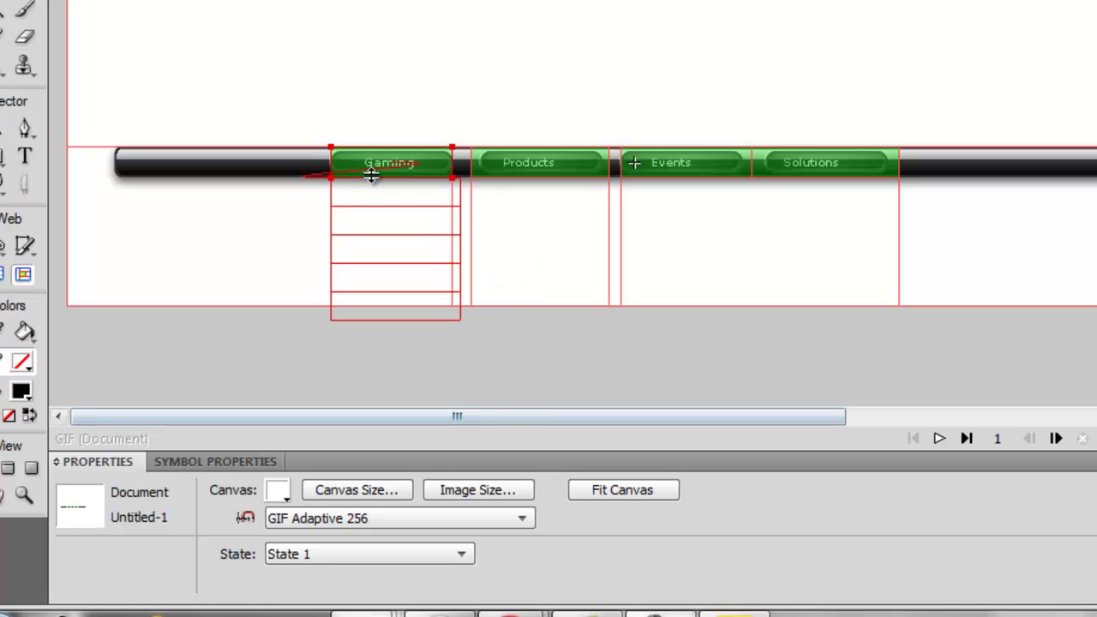
Resize the canvas to 300 pixels high, keeping the 1500-pixel width
left_click(378, 494)
left_click(725, 90)
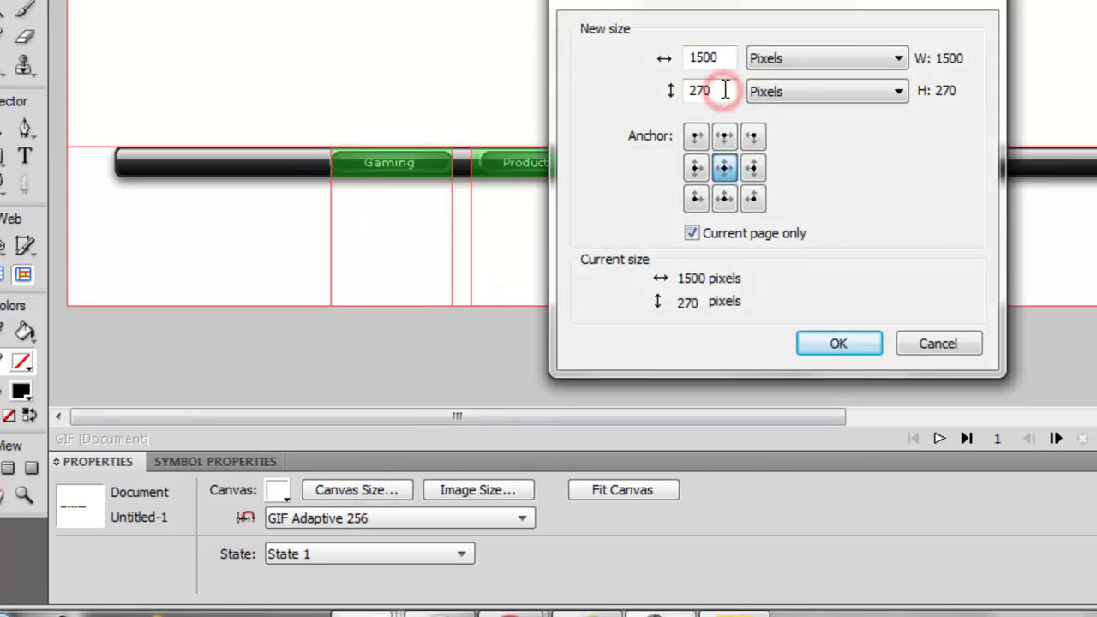
key("BackSpace")
key("BackSpace")
key("BackSpace")
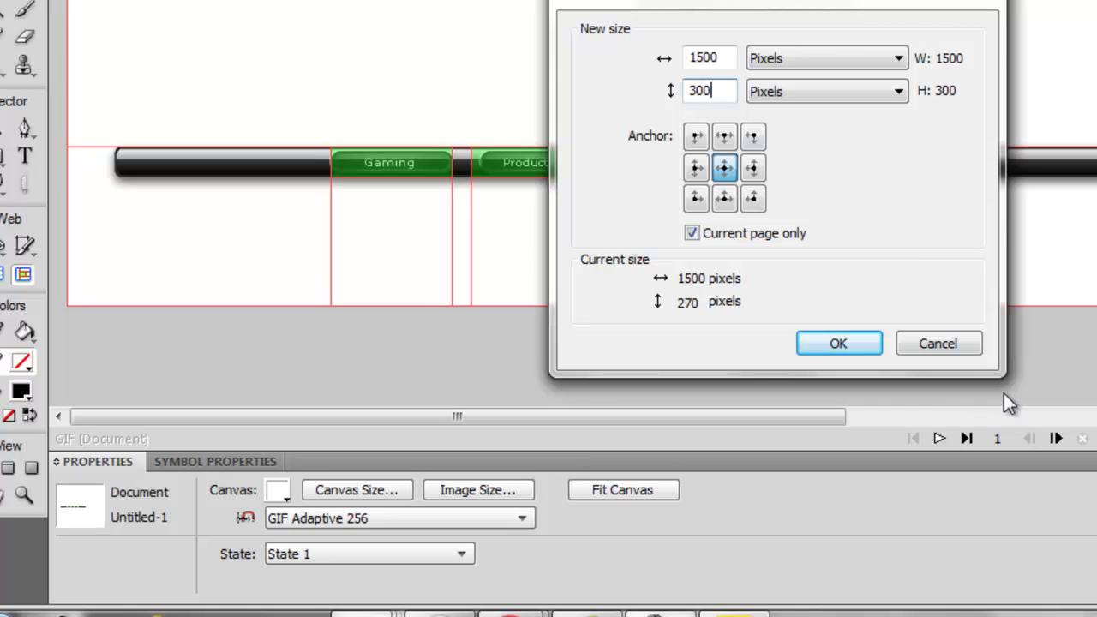
left_click(837, 342)
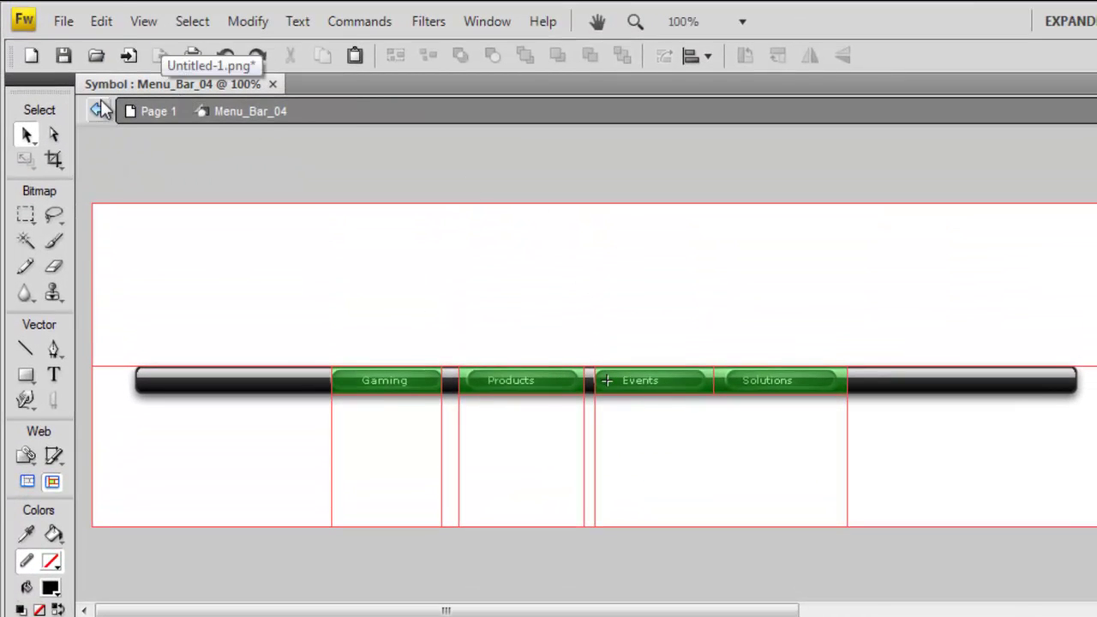
Exit symbol editing to the main page and preview it in chrome.exe
left_click(74, 23)
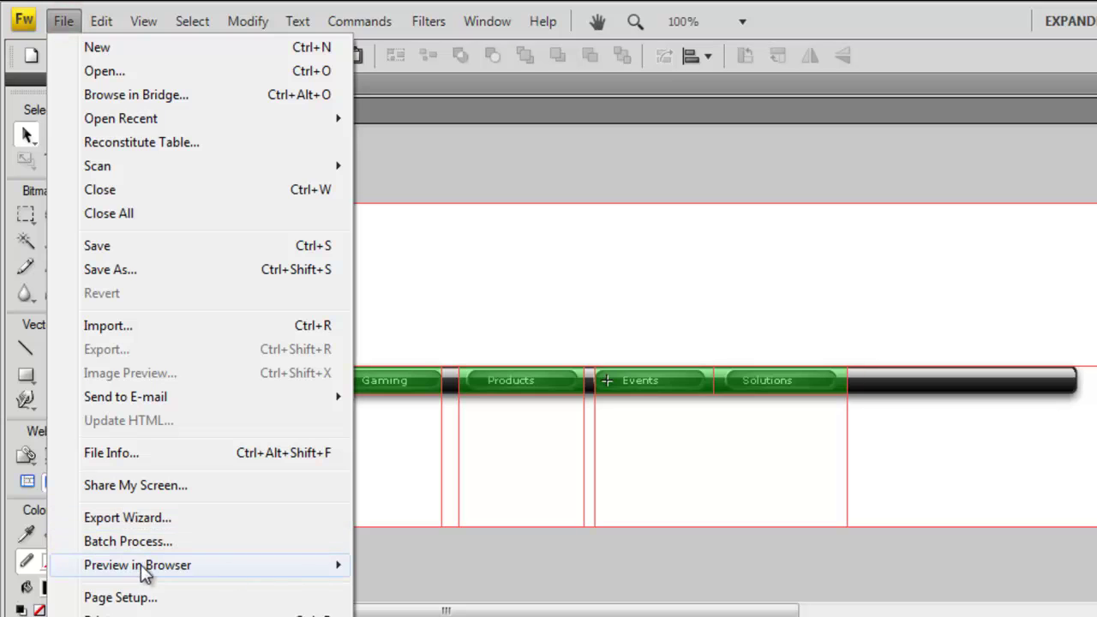
left_click(429, 217)
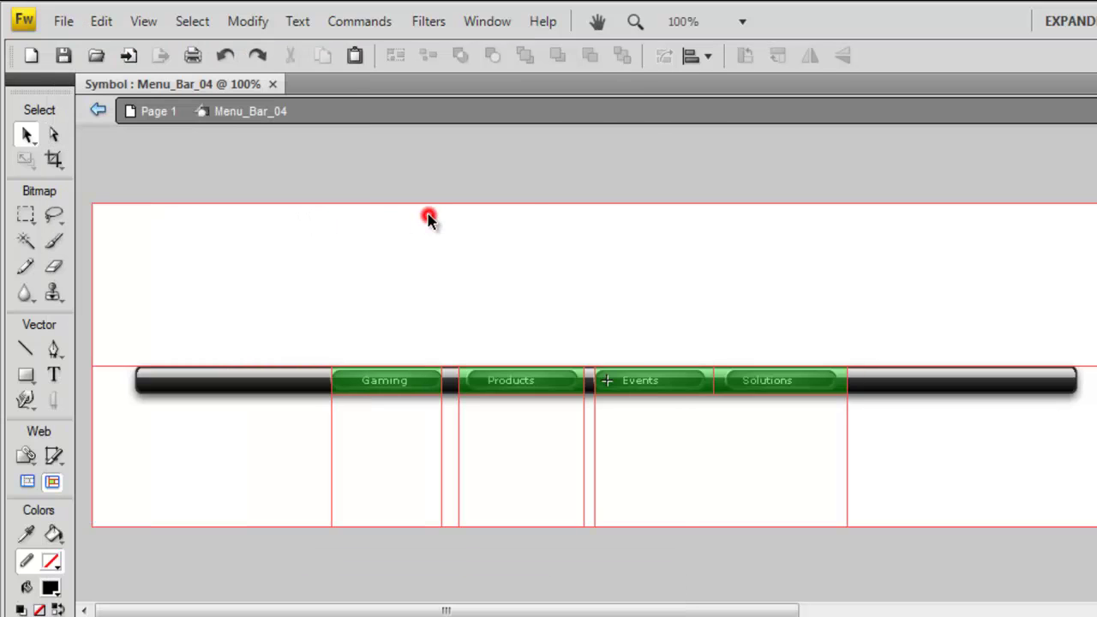
left_click(103, 111)
left_click(63, 21)
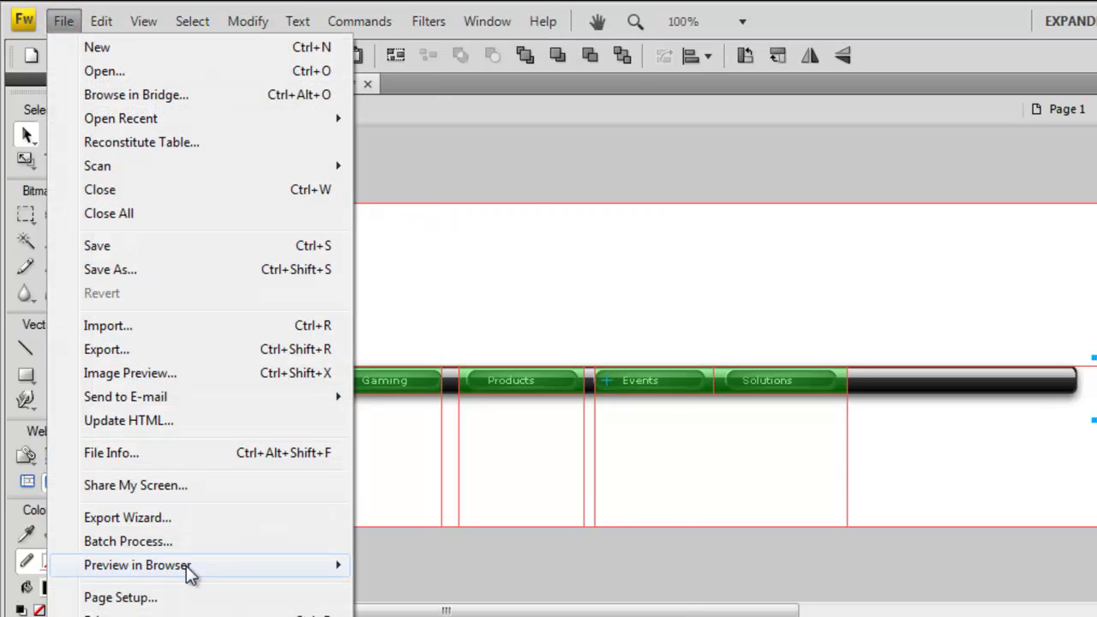
mouse_move(347, 570)
left_click(391, 565)
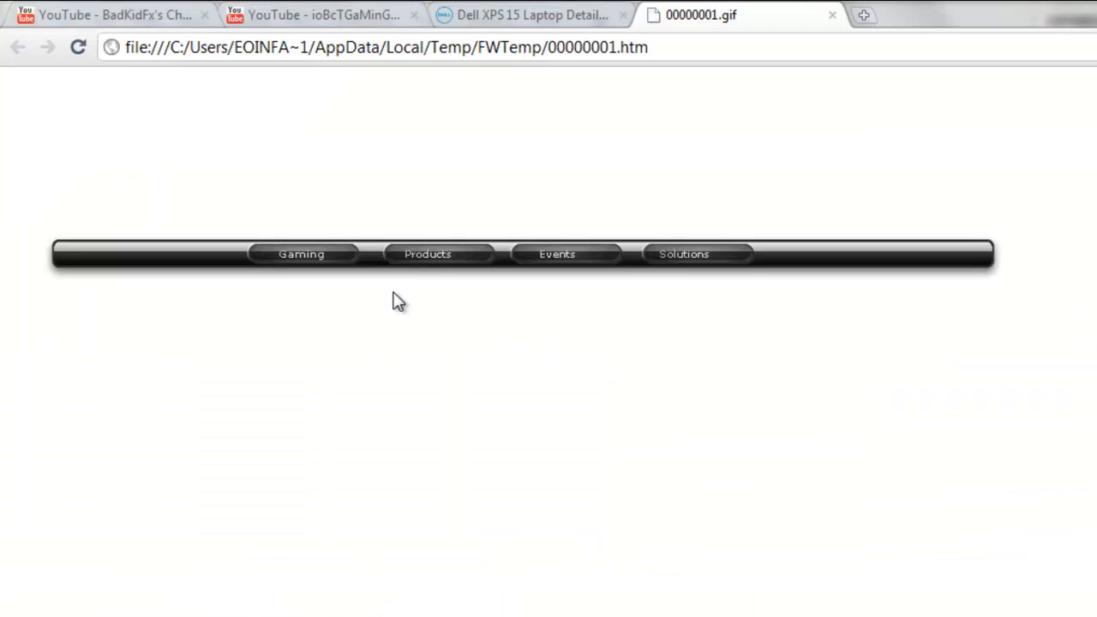
Test the Gaming drop-down listing Ishcabob through FriTzeL, then return to Fireworks
mouse_move(341, 267)
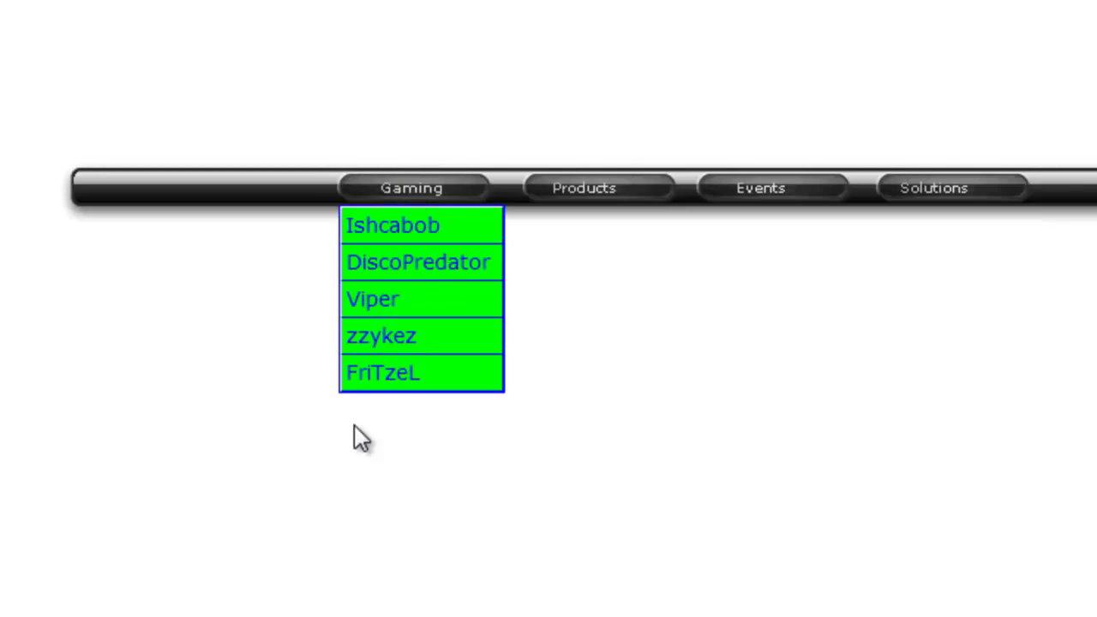
left_click(836, 384)
mouse_move(412, 187)
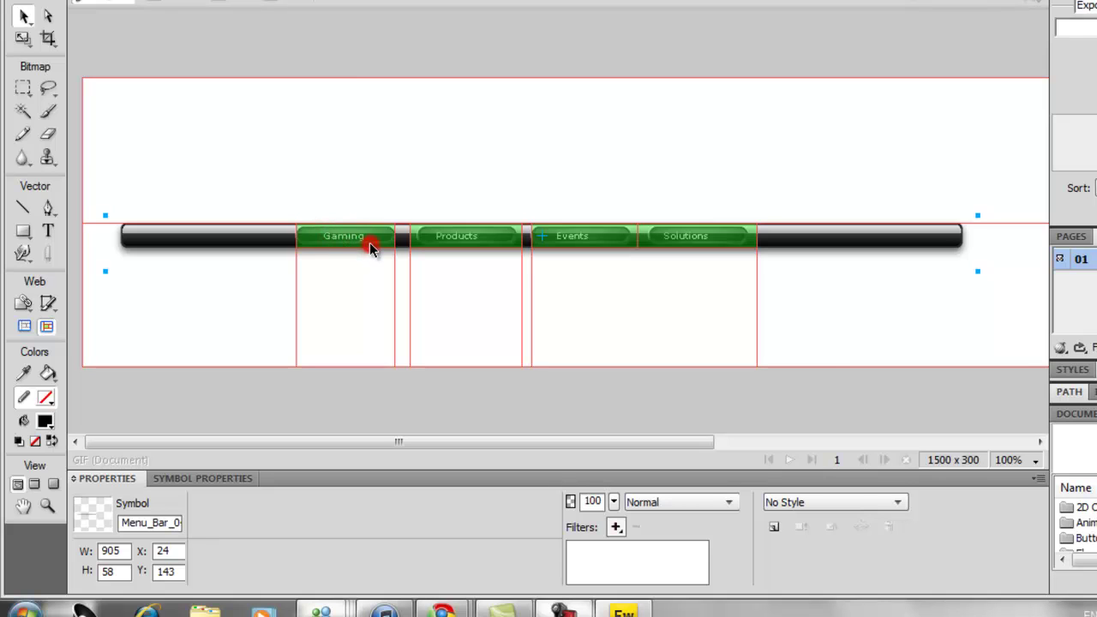
Open the menu bar symbol and select its Gaming slice
left_click(370, 243)
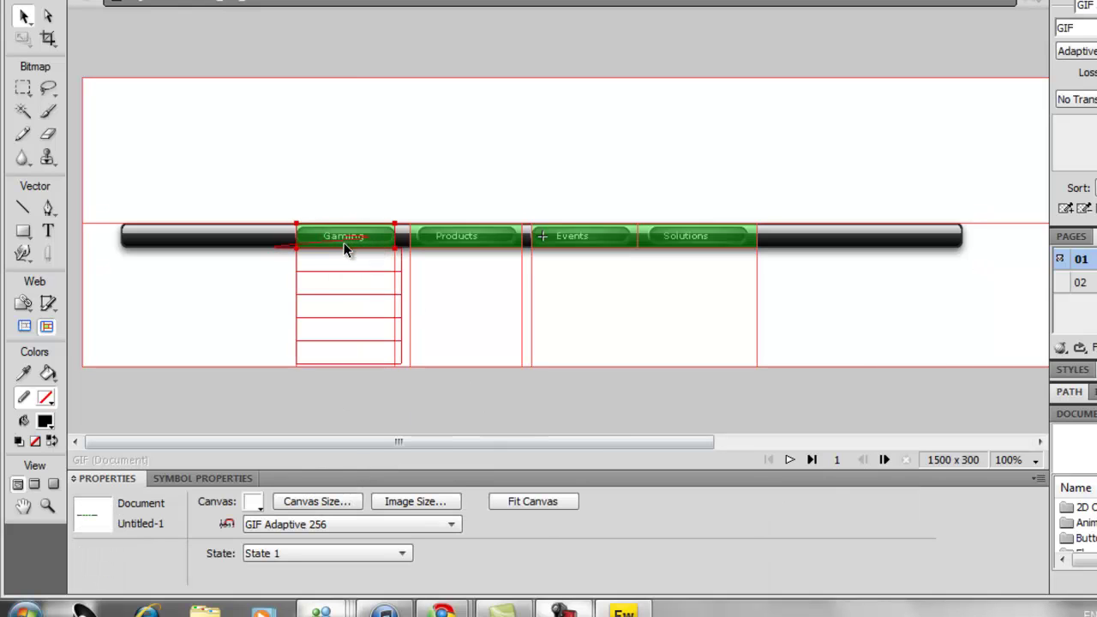
left_click(347, 246)
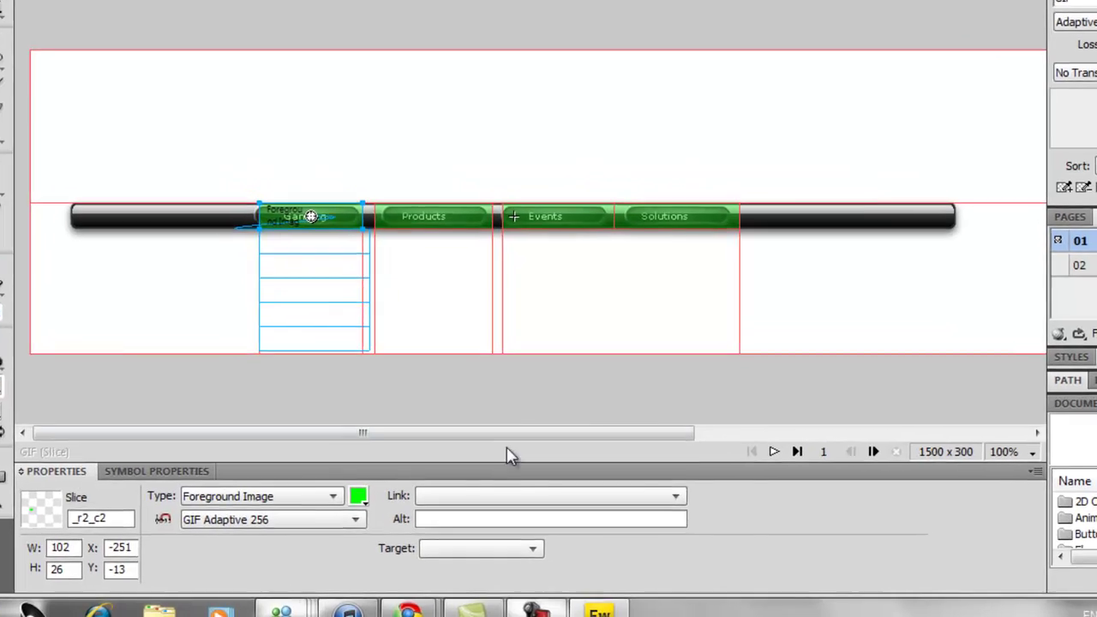
left_click(676, 496)
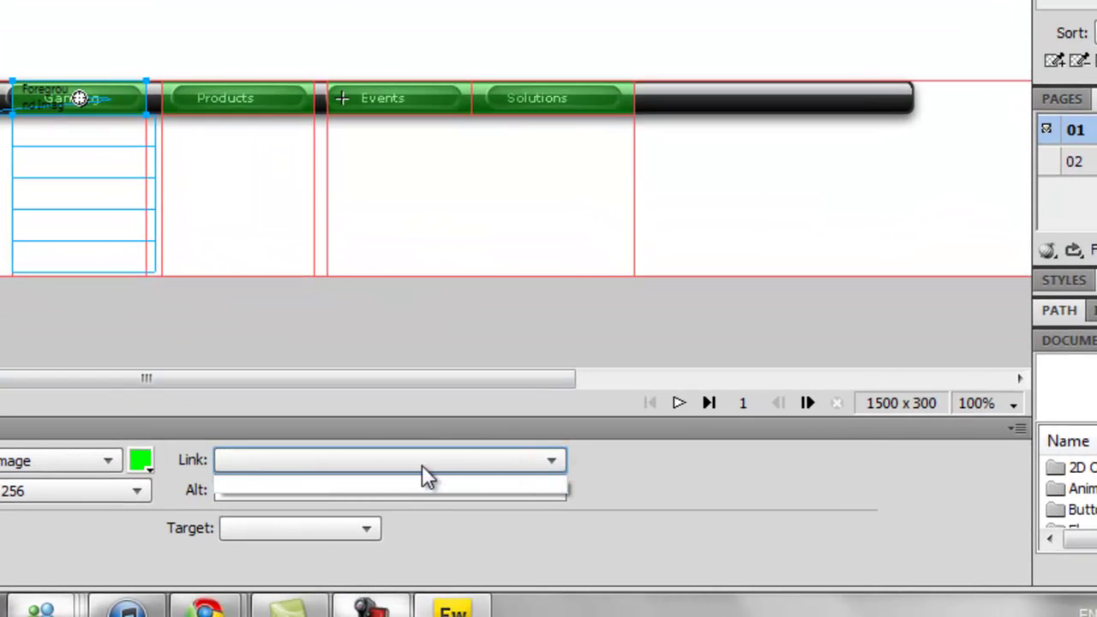
left_click(76, 146)
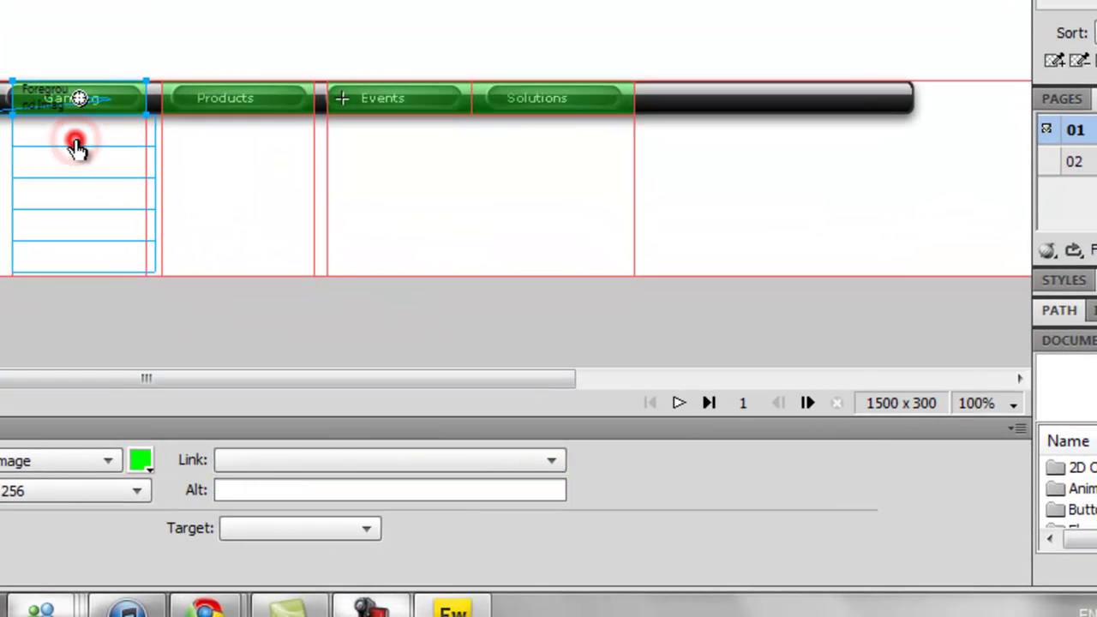
left_click(385, 461)
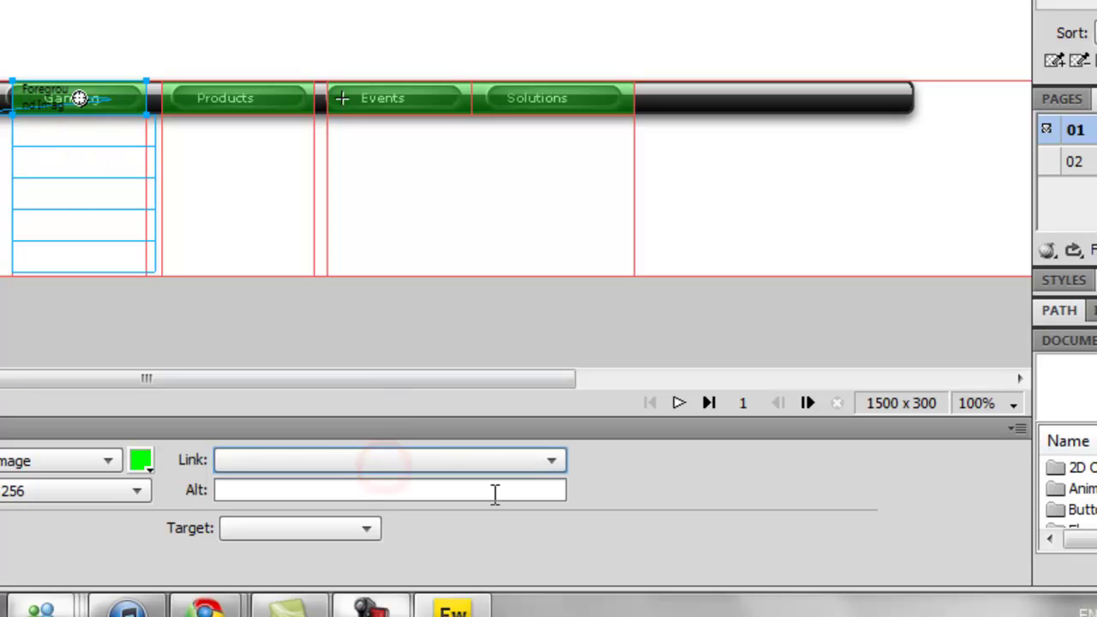
type("Yout")
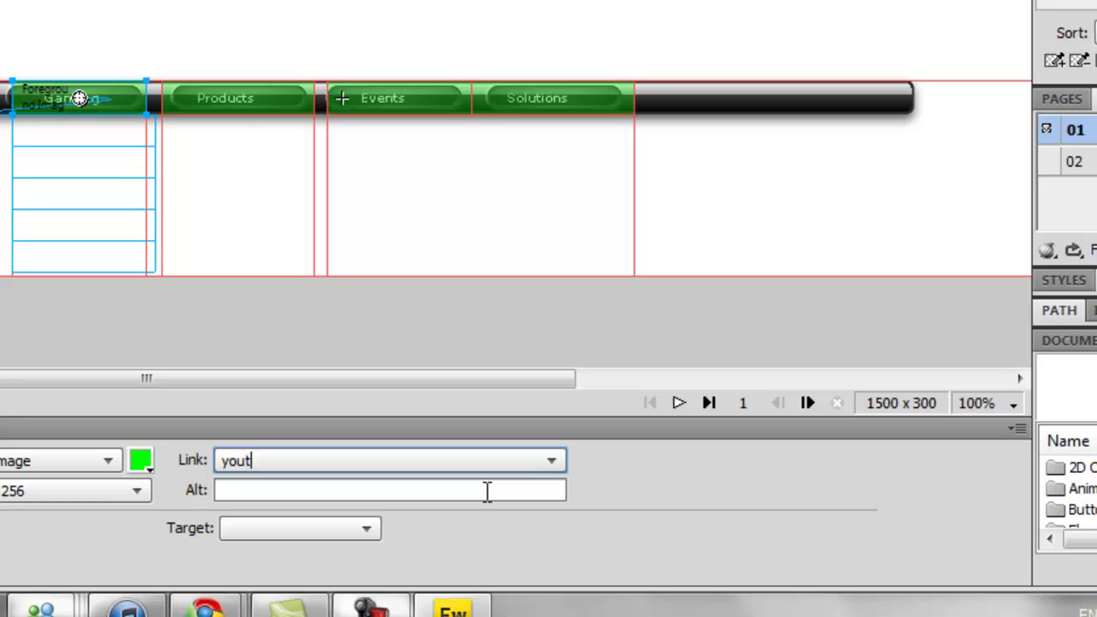
type("ube.com")
left_click(222, 463)
type("www.")
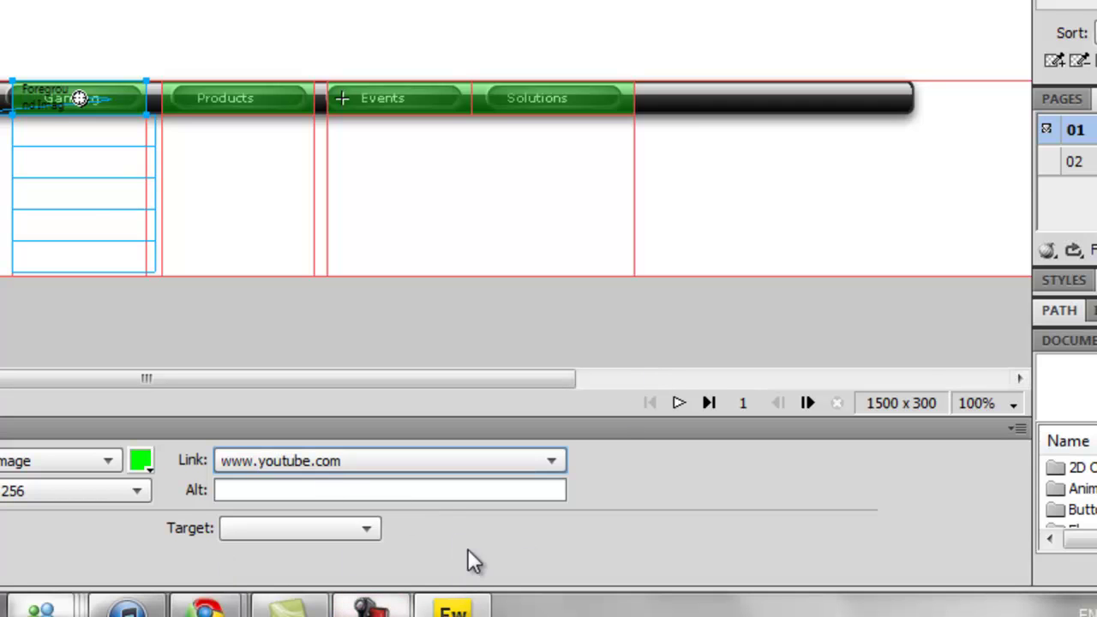
key("Return")
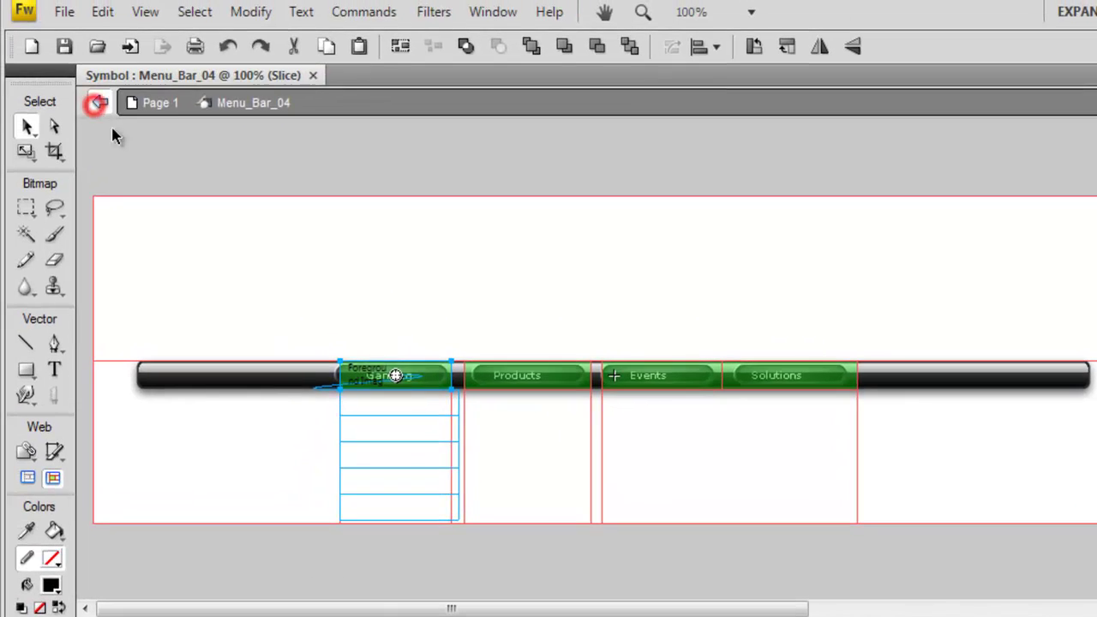
left_click(96, 103)
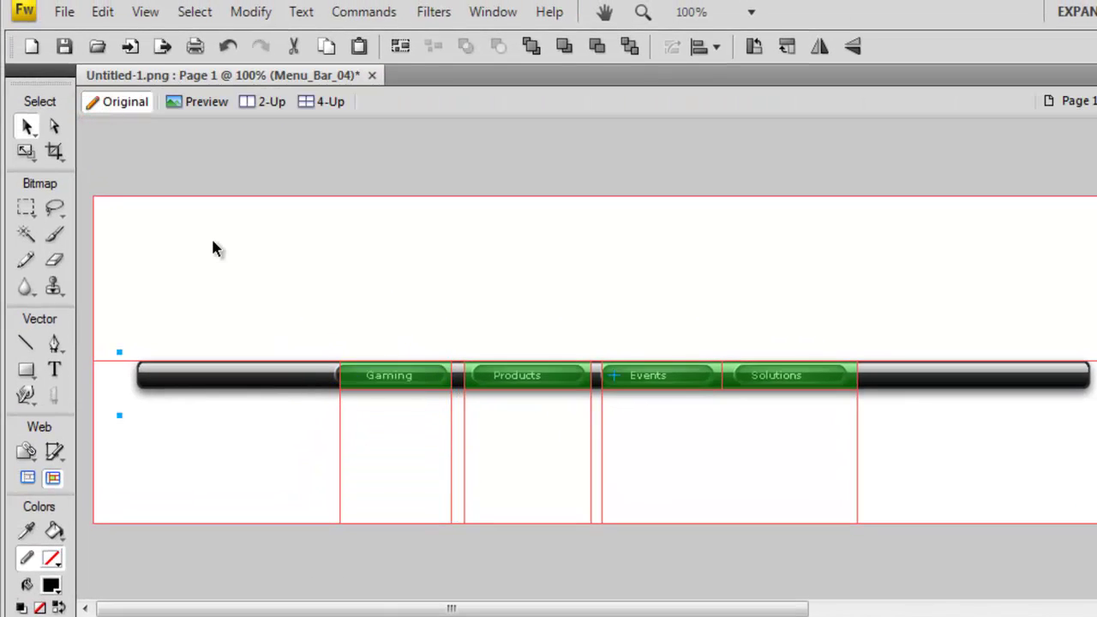
left_click(69, 12)
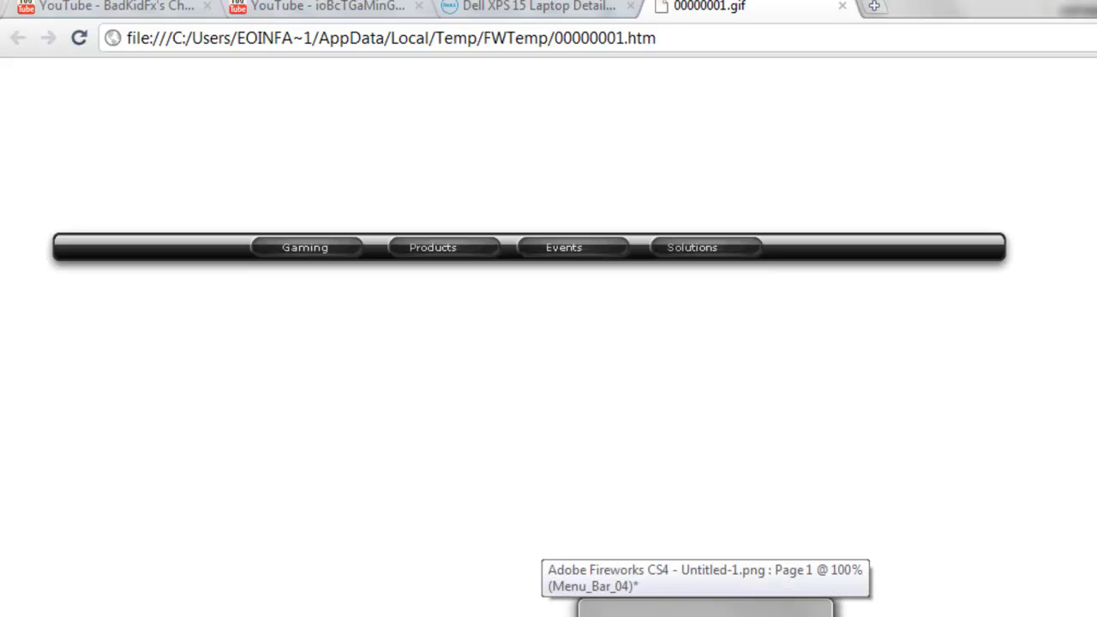
Switch from the Chrome preview back to the Untitled-1.png document in Fireworks
left_click(705, 610)
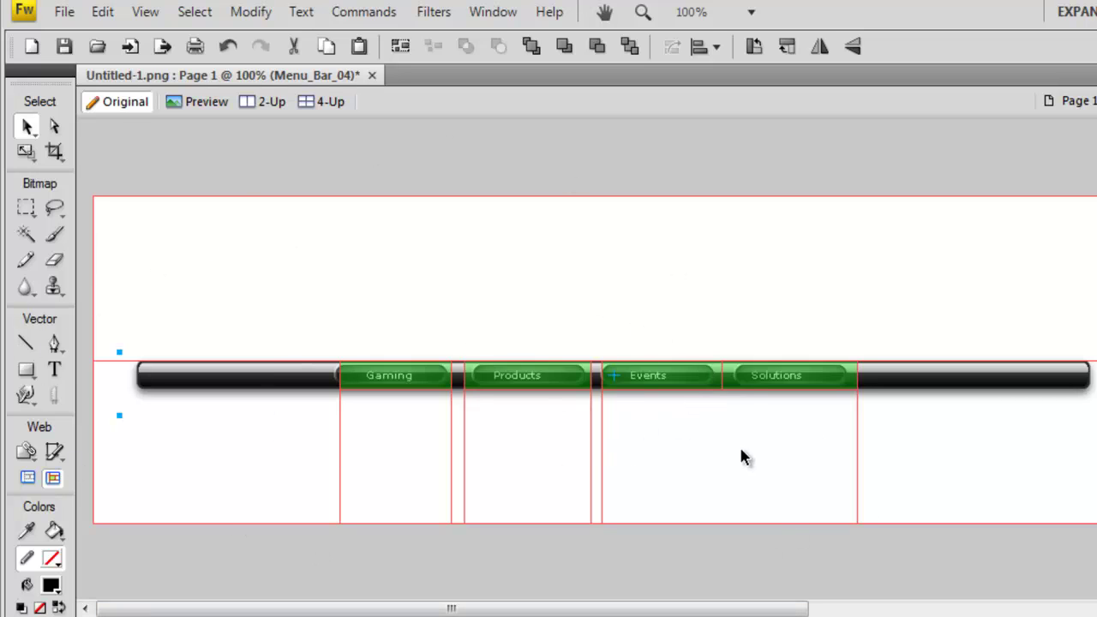
left_click(774, 341)
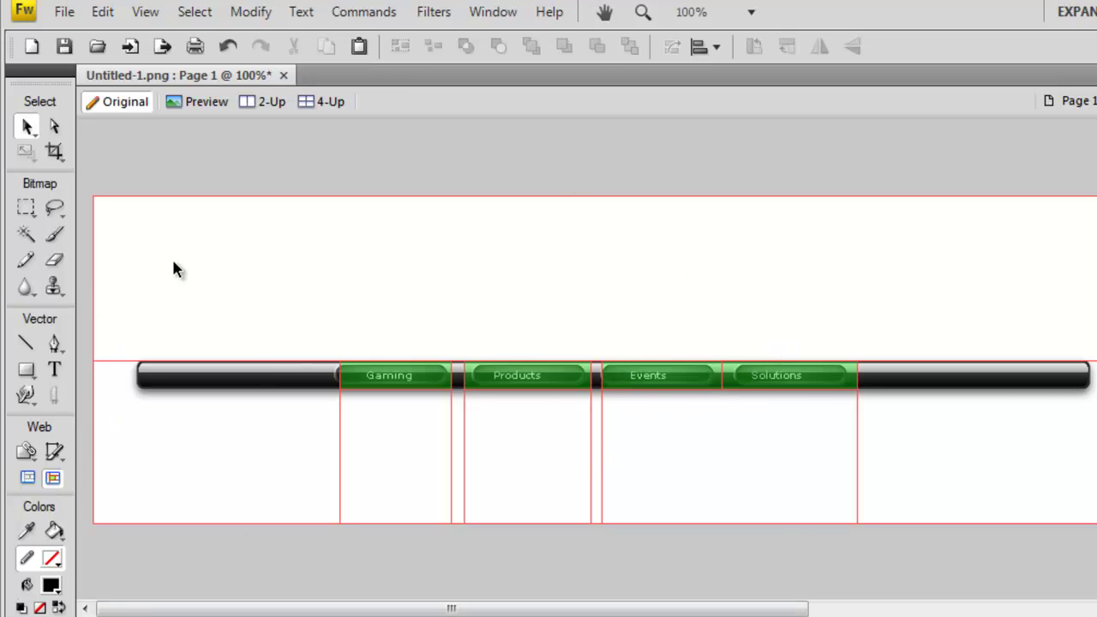
left_click_drag(128, 299, 154, 330)
left_click(295, 286)
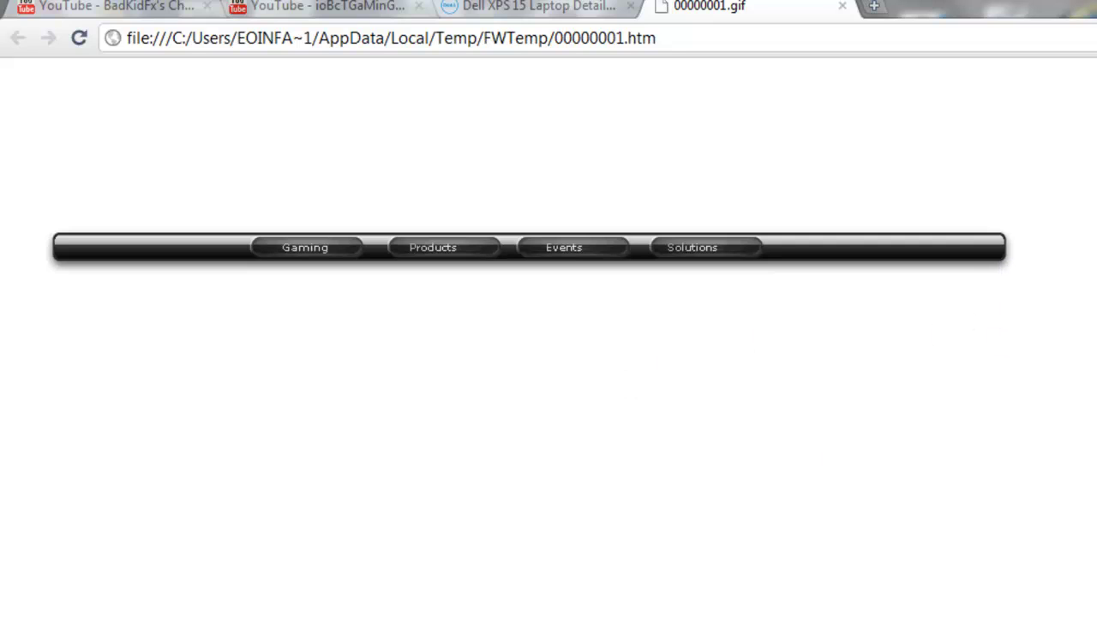
key("alt+Tab")
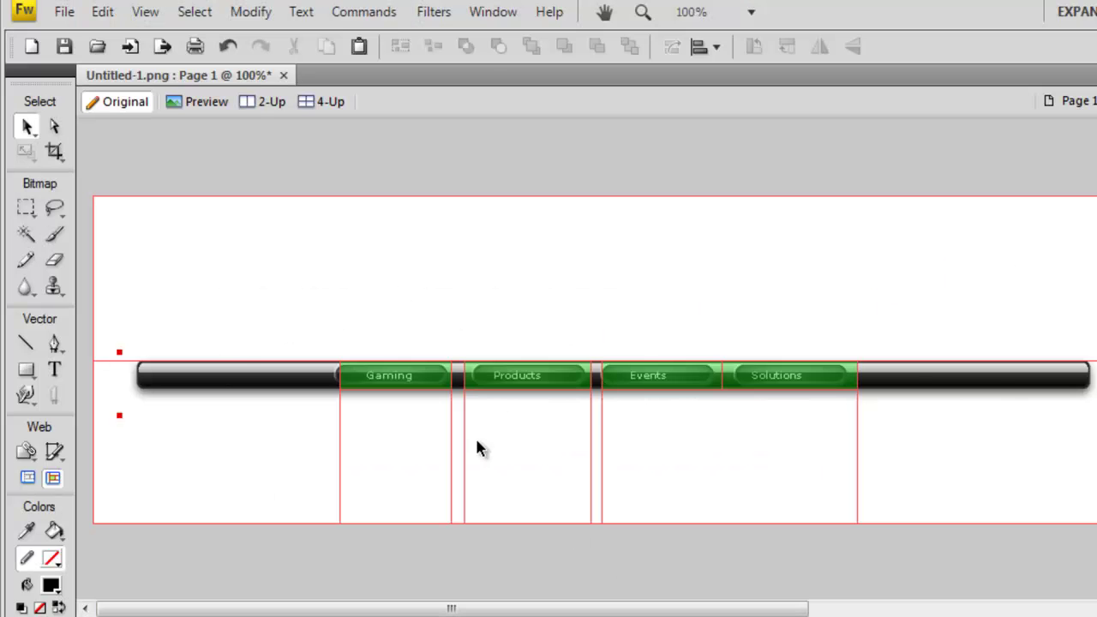